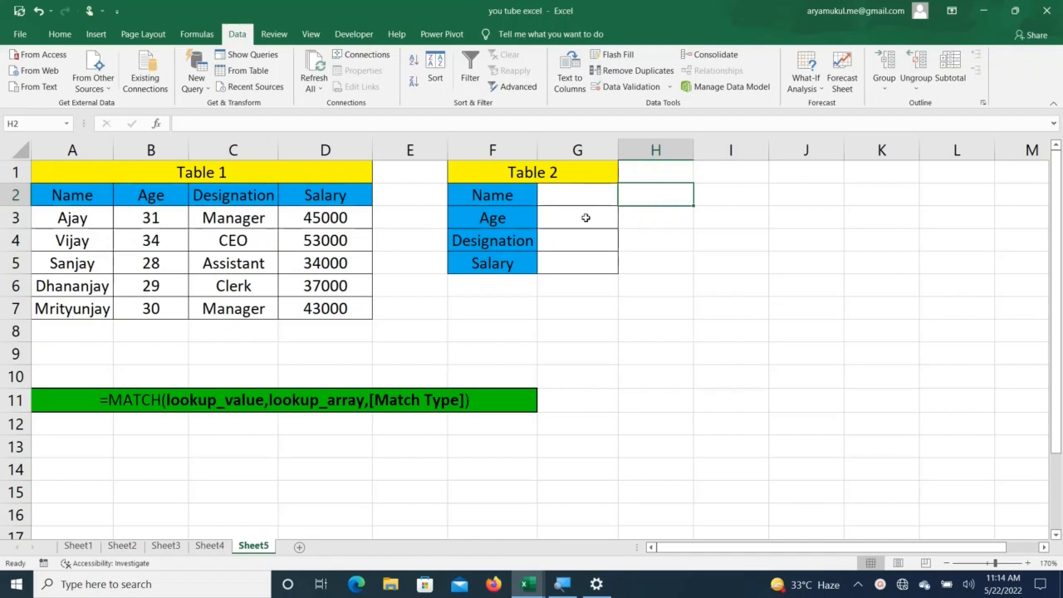
left_click(586, 217)
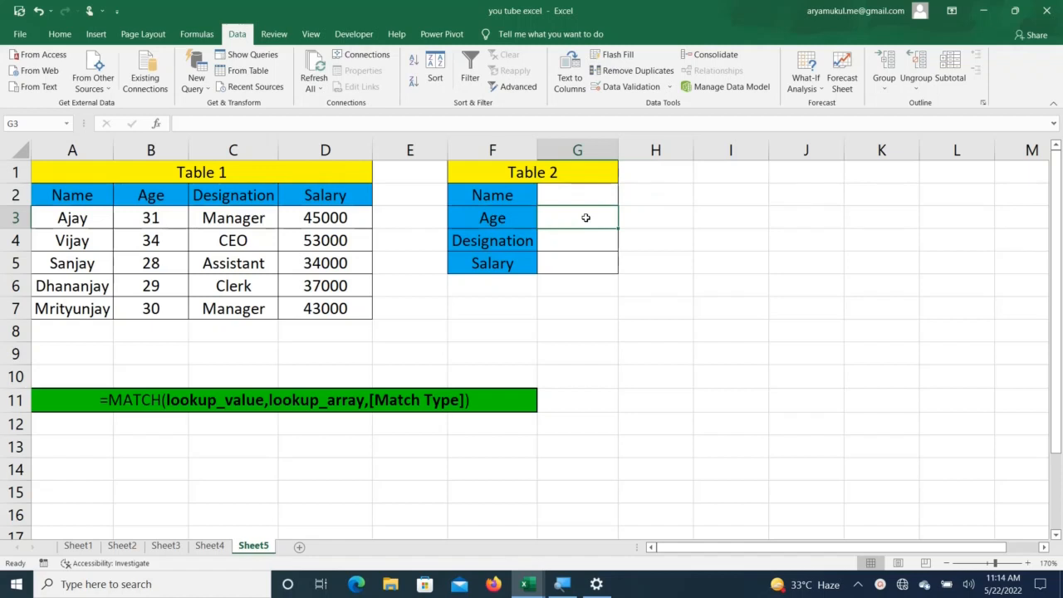
type("=V")
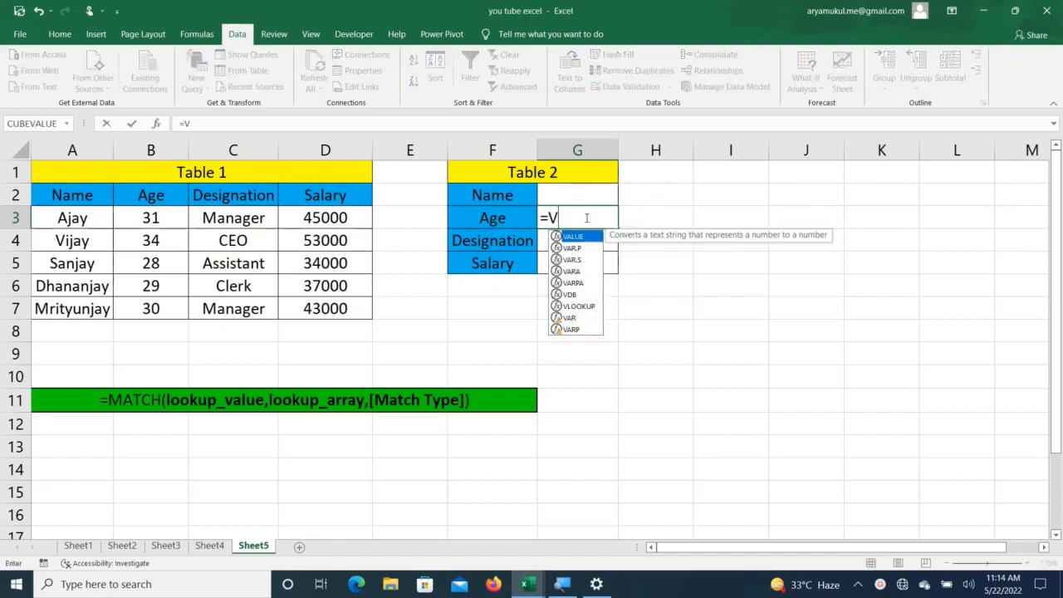
type("LOO")
key("Tab")
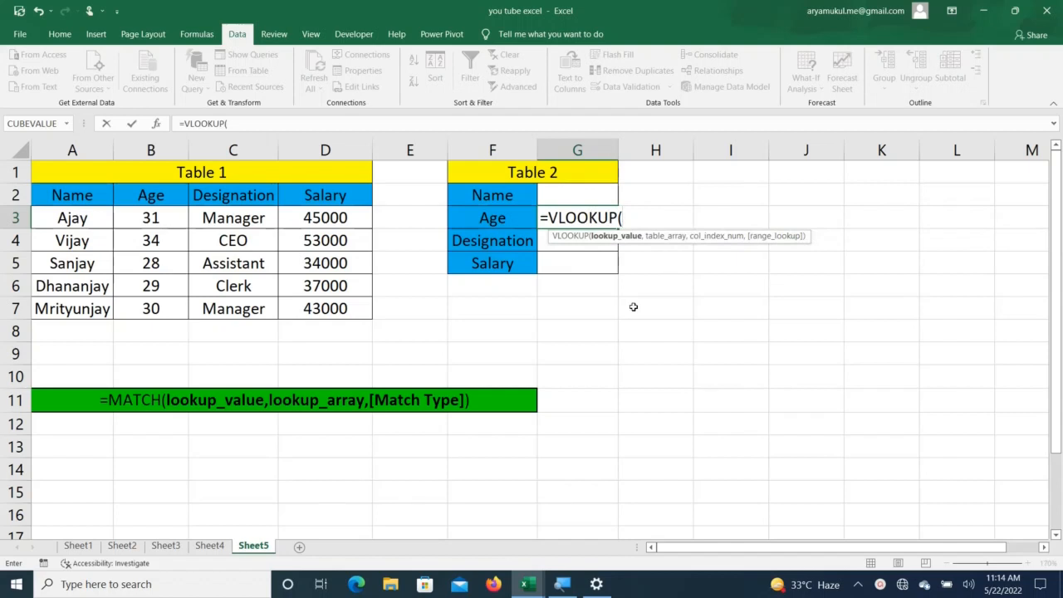
type(",,")
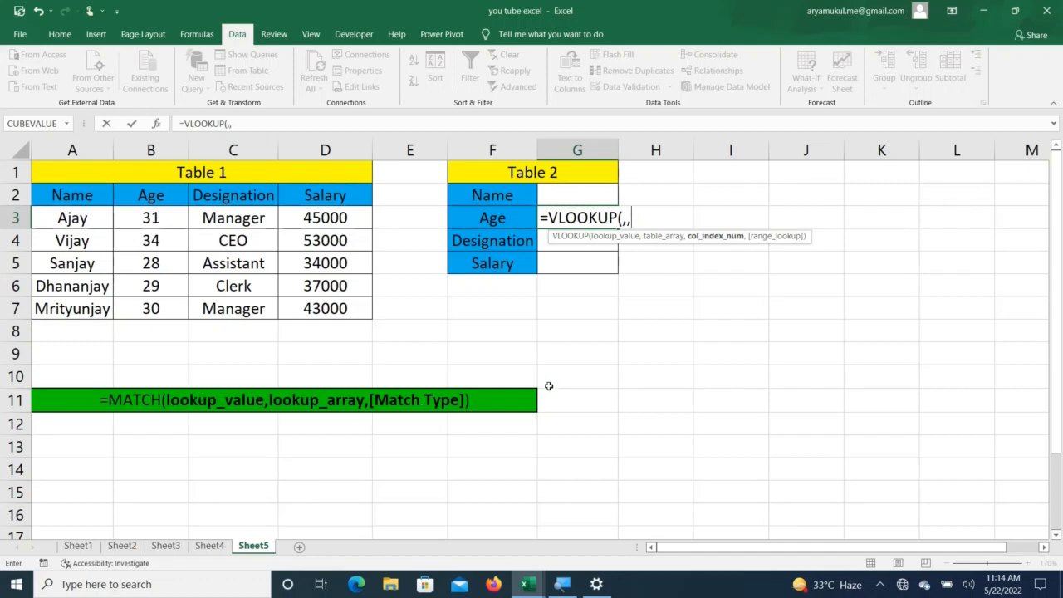
key("BackSpace")
key("BackSpace")
key("BackSpace")
key("BackSpace")
key("BackSpace")
key("BackSpace")
key("BackSpace")
key("BackSpace")
key("BackSpace")
key("BackSpace")
key("BackSpace")
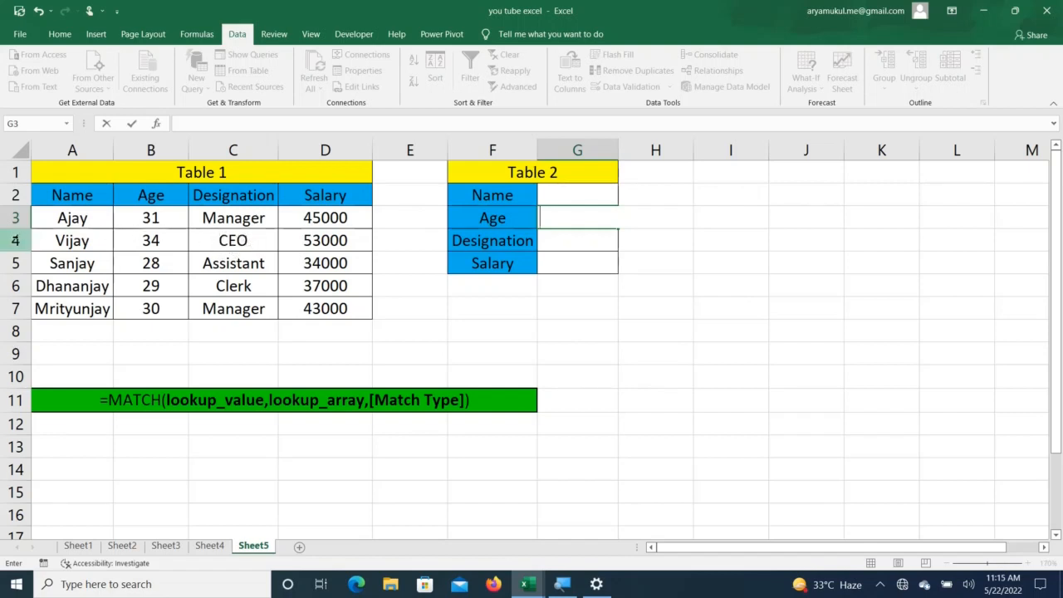
- Enter =MATCH("CEO",A4:D4,0) in cell F8 to find the CEO's position within row 4 of Table 1
left_click(15, 240)
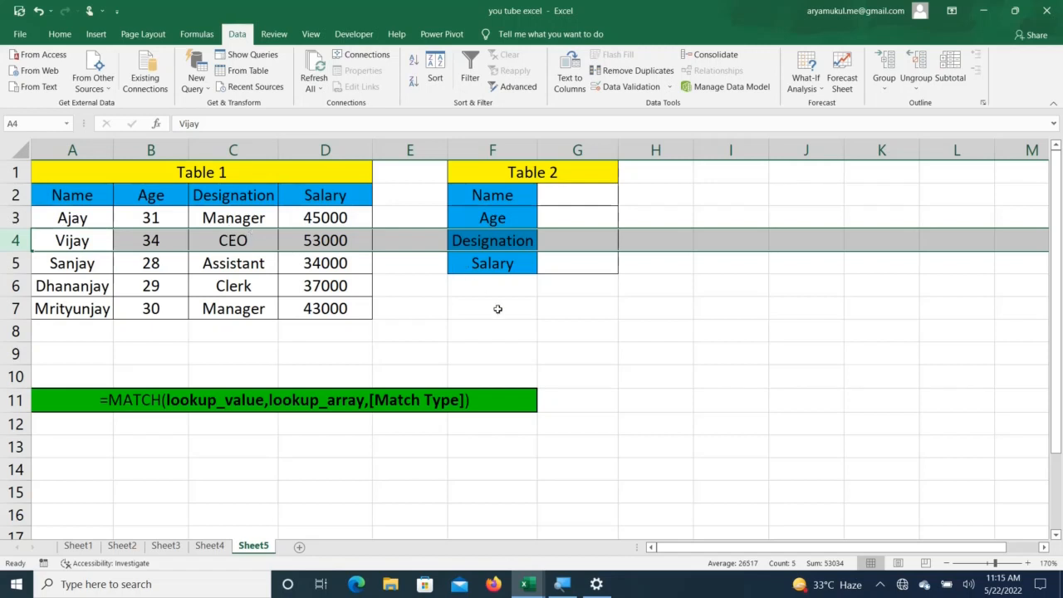
left_click(497, 338)
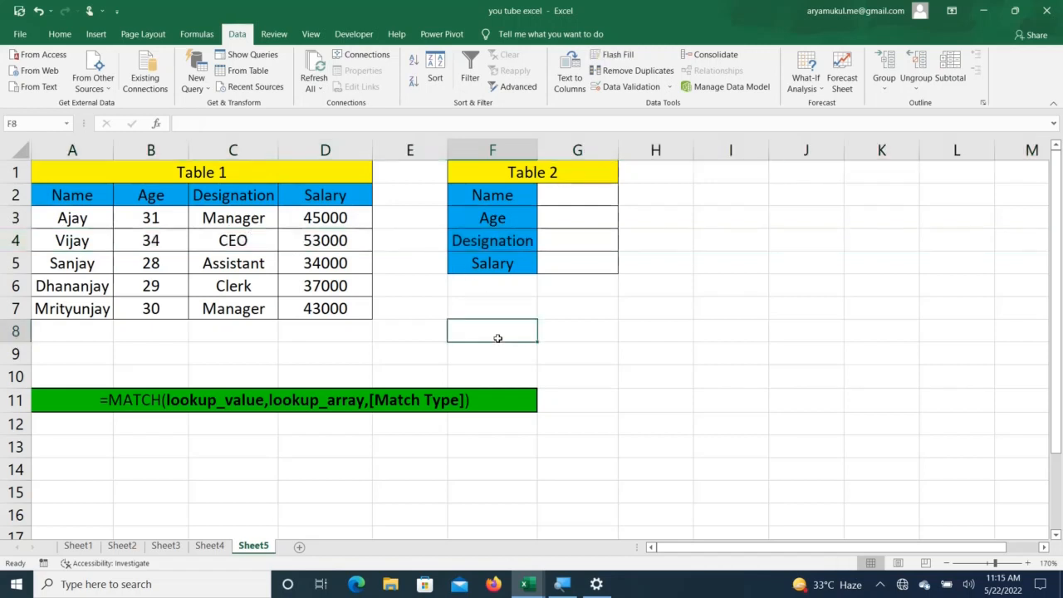
type("=MATCH")
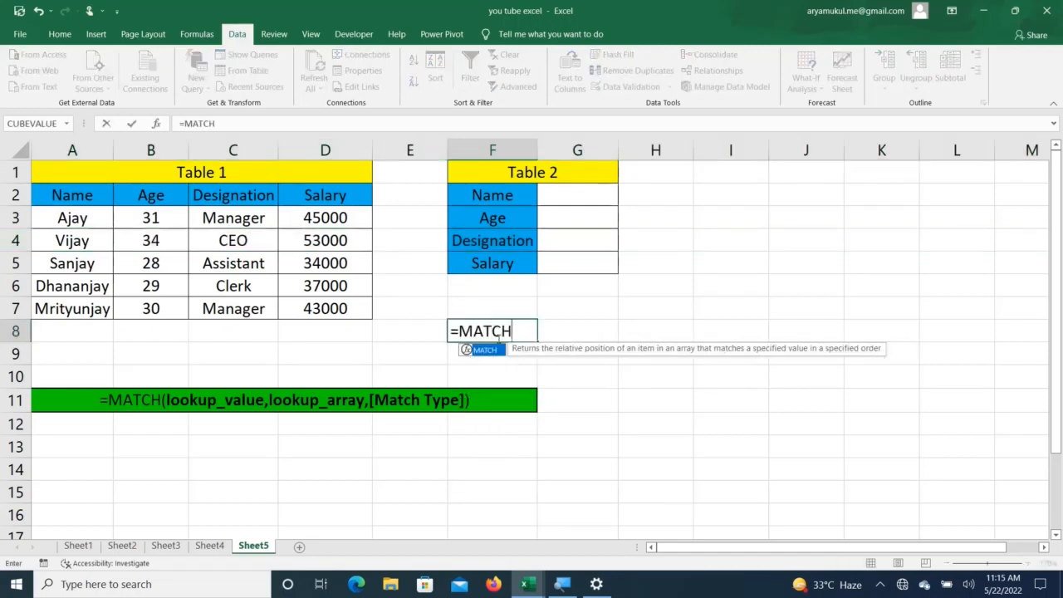
type("(")
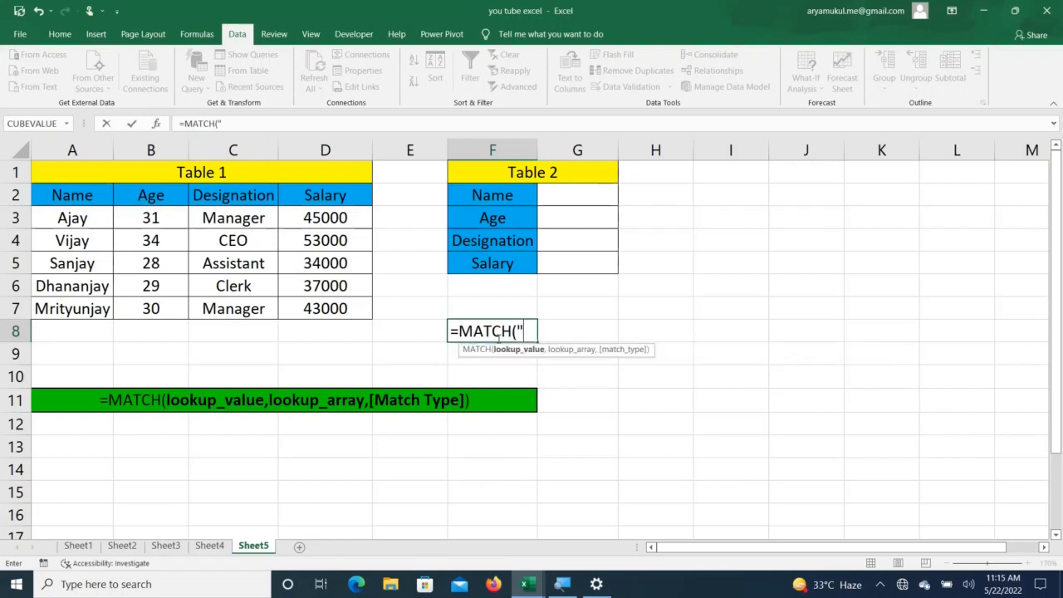
type("\"CEO\",")
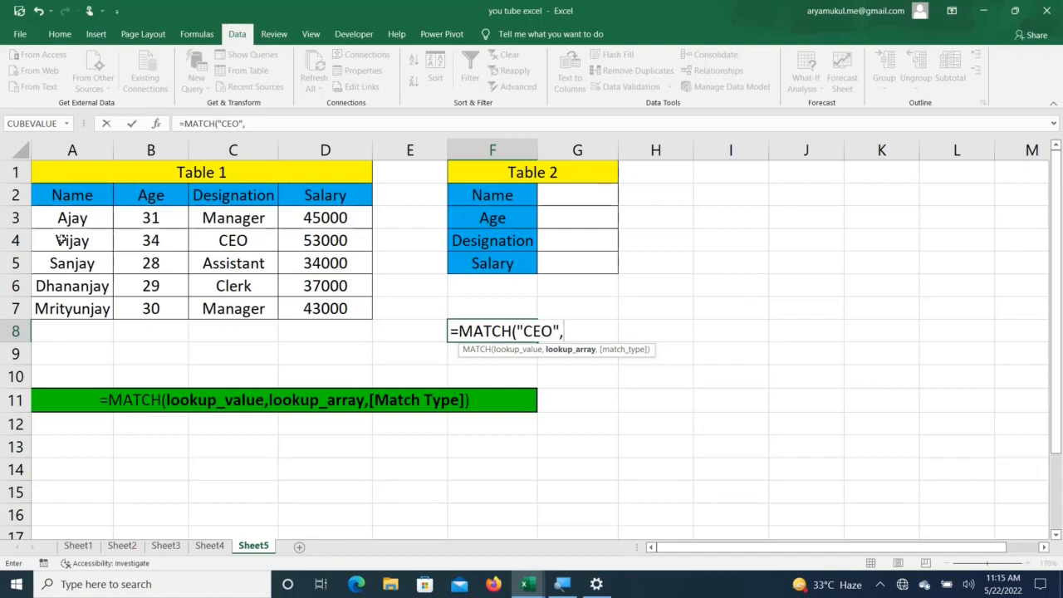
left_click_drag(61, 240, 301, 245)
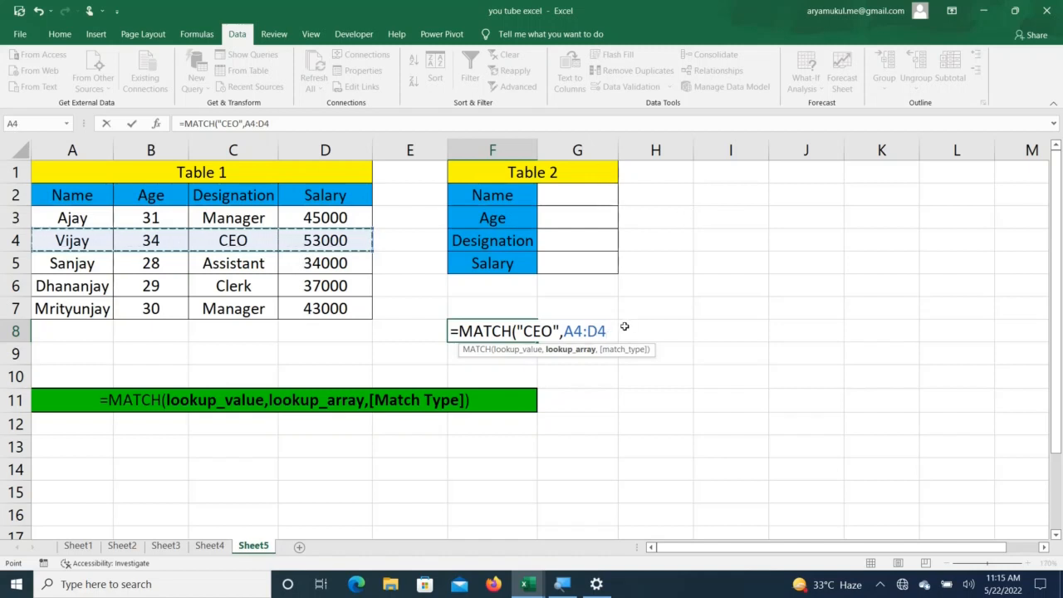
type(",")
type("0)")
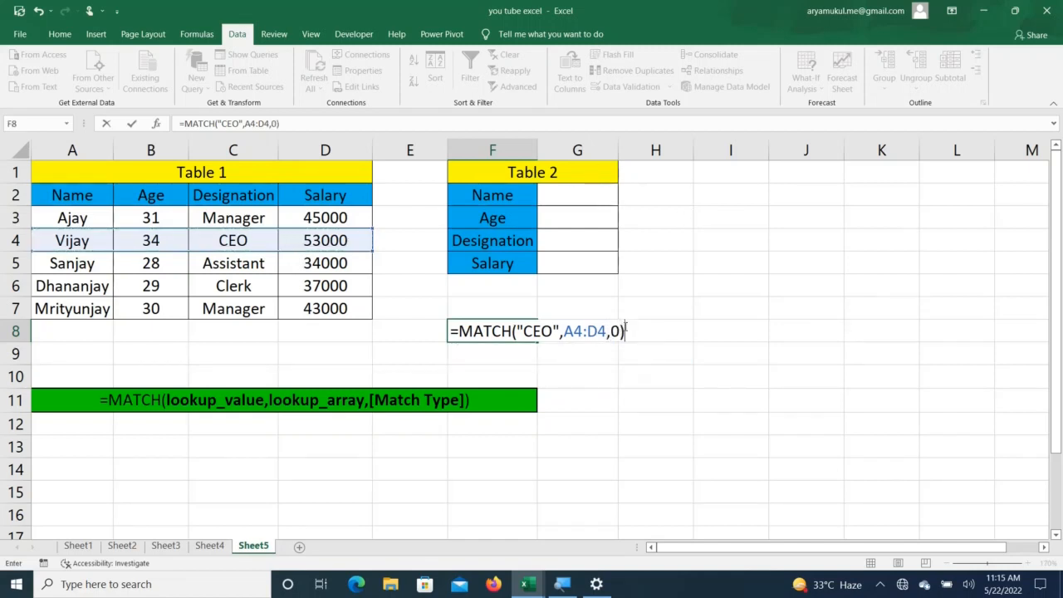
key("Return")
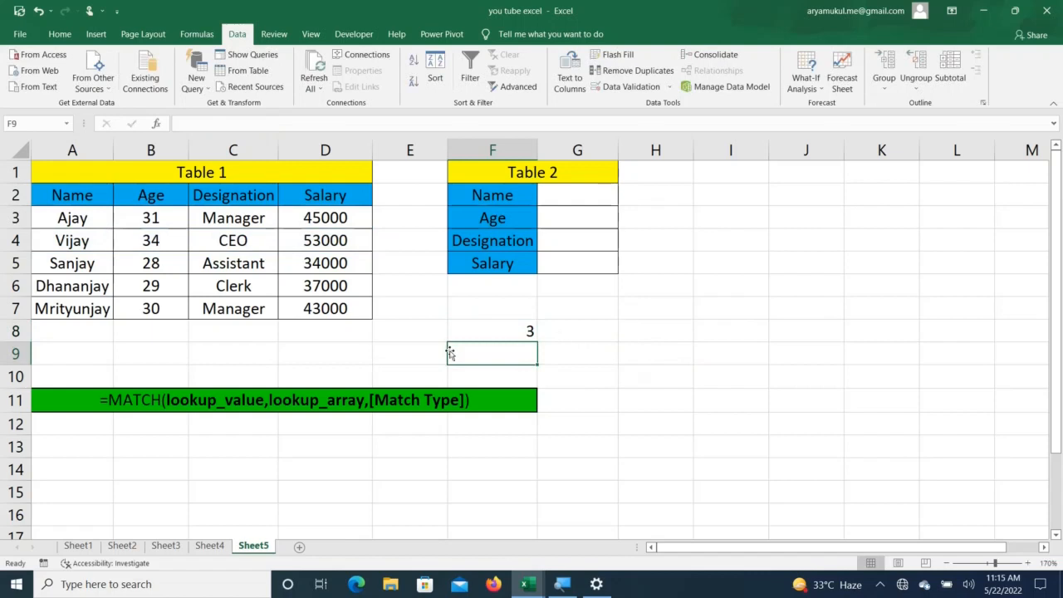
- Enter =MATCH("CEO",C3:C7,0) in cell H8 to find the CEO's position within Table 1's Designation column
left_click(506, 329)
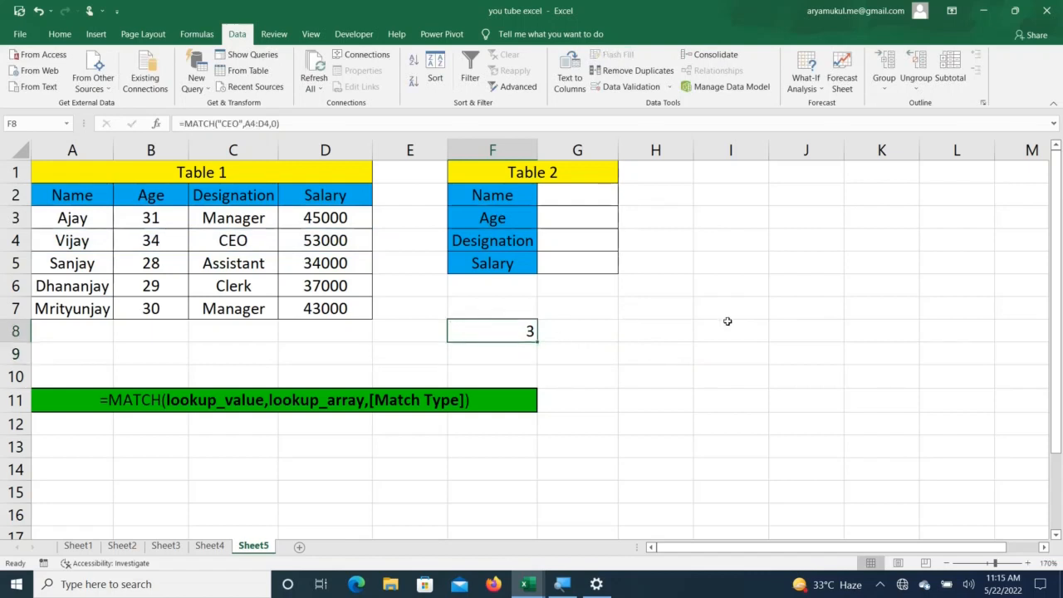
left_click(669, 338)
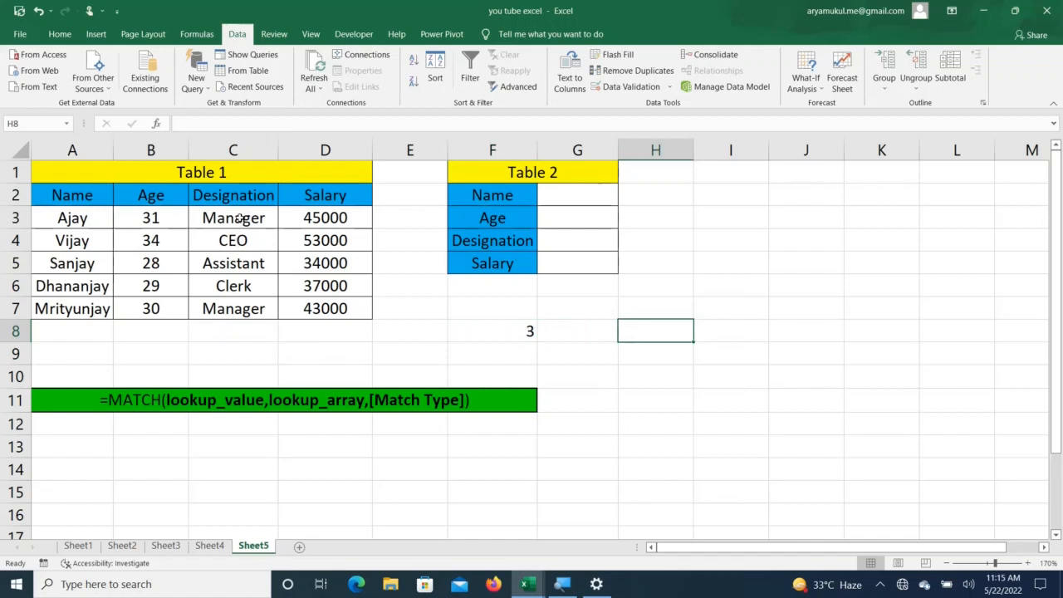
left_click_drag(238, 218, 238, 311)
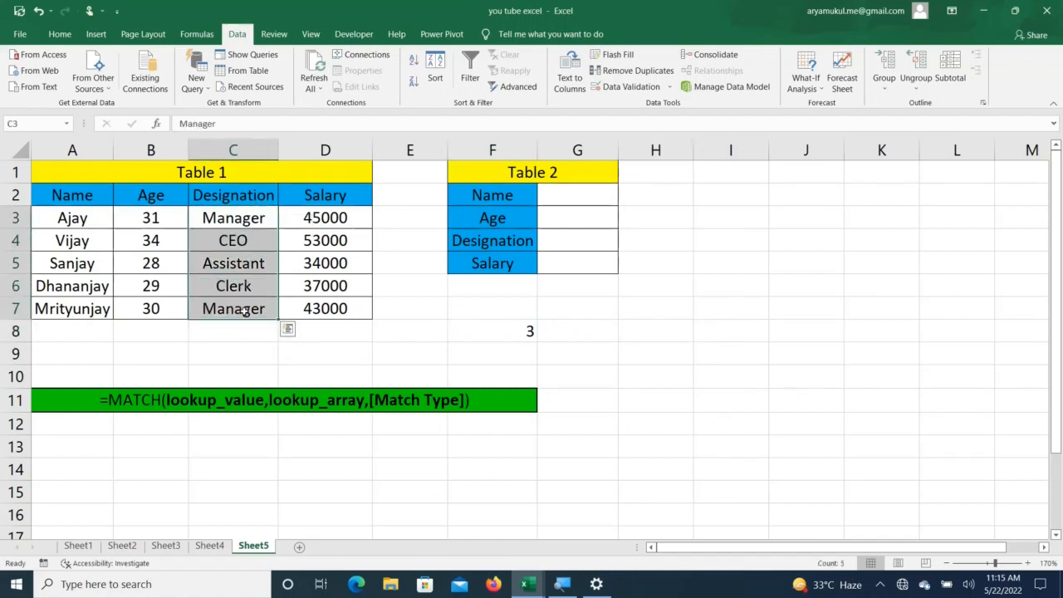
left_click(649, 332)
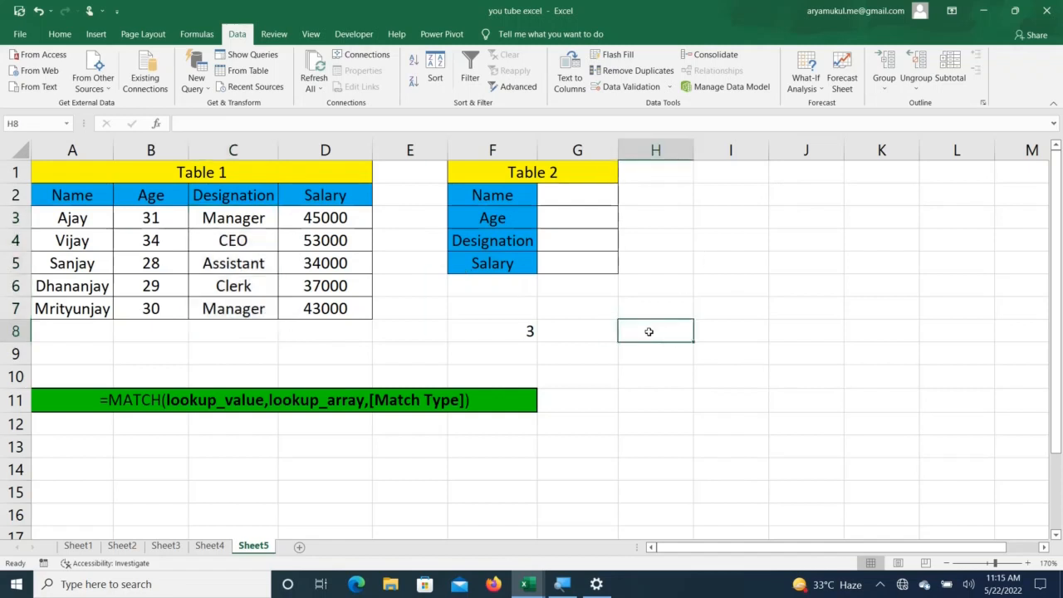
type("=MA")
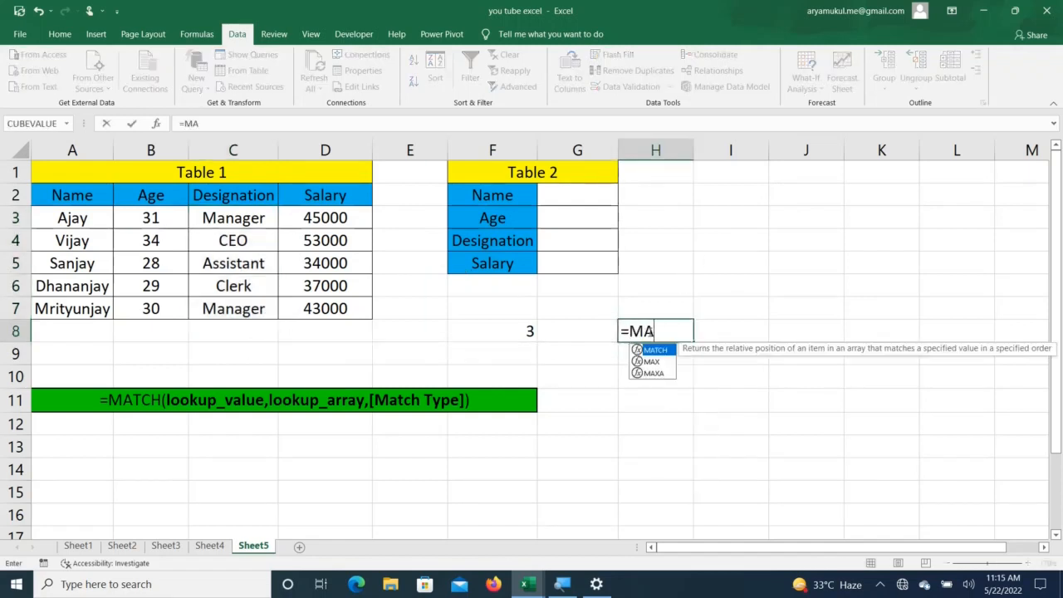
type("TCH")
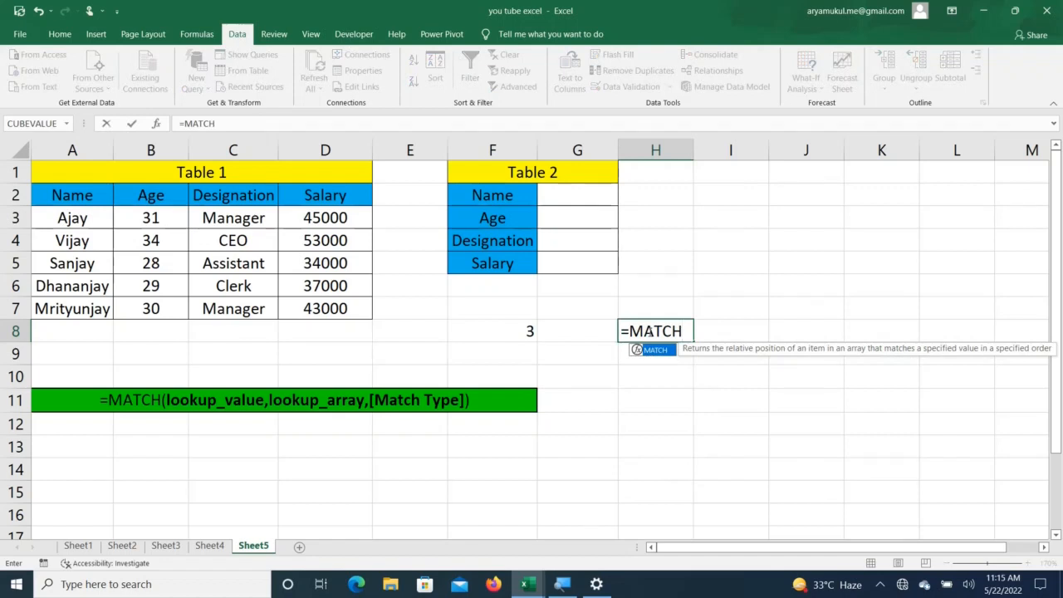
type("(")
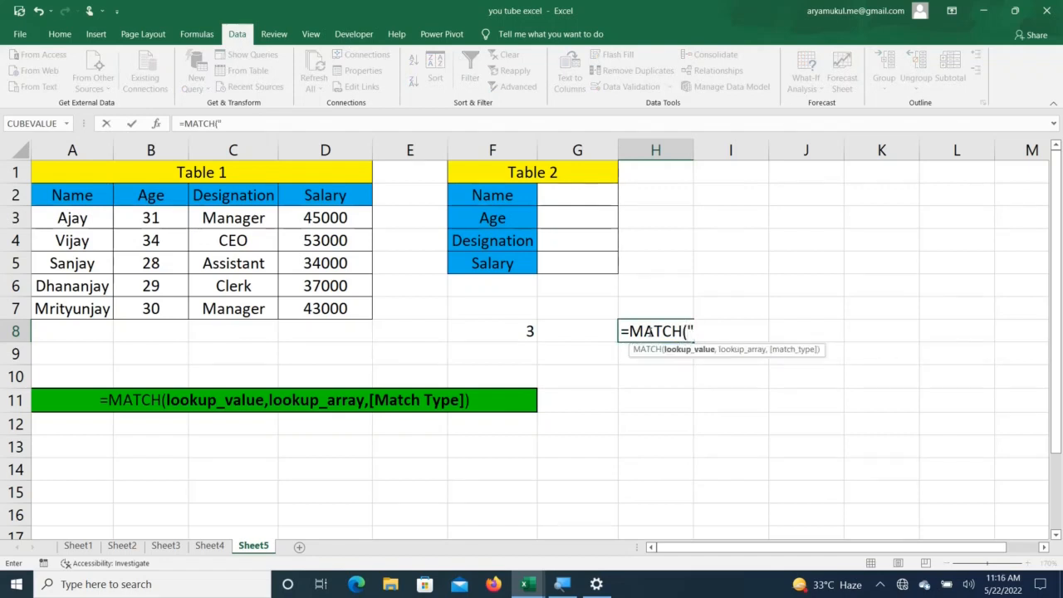
type("\"COE")
key("BackSpace")
key("BackSpace")
key("BackSpace")
type("EO\",")
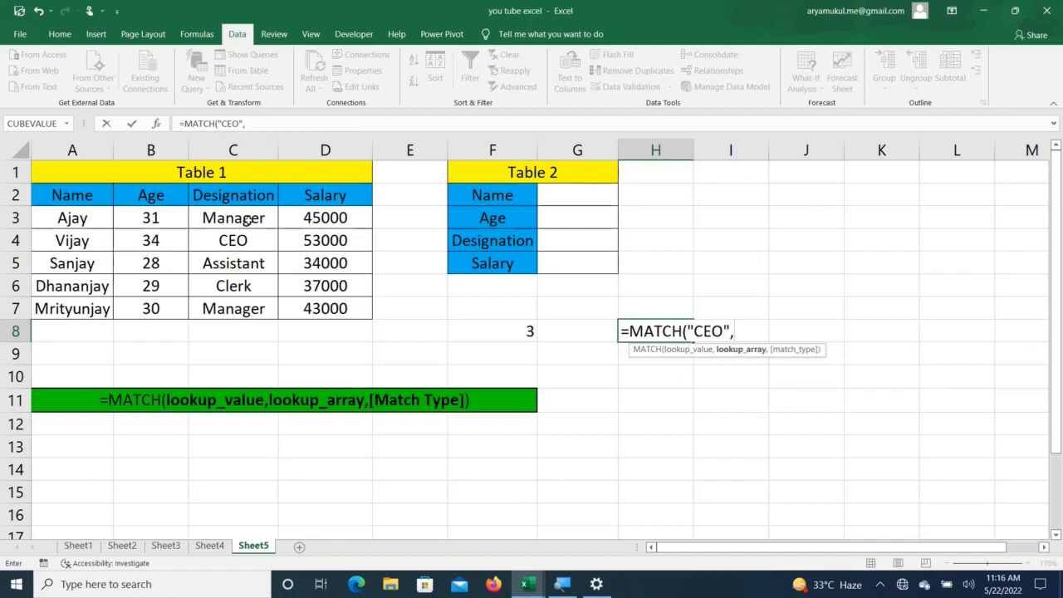
left_click_drag(247, 220, 246, 298)
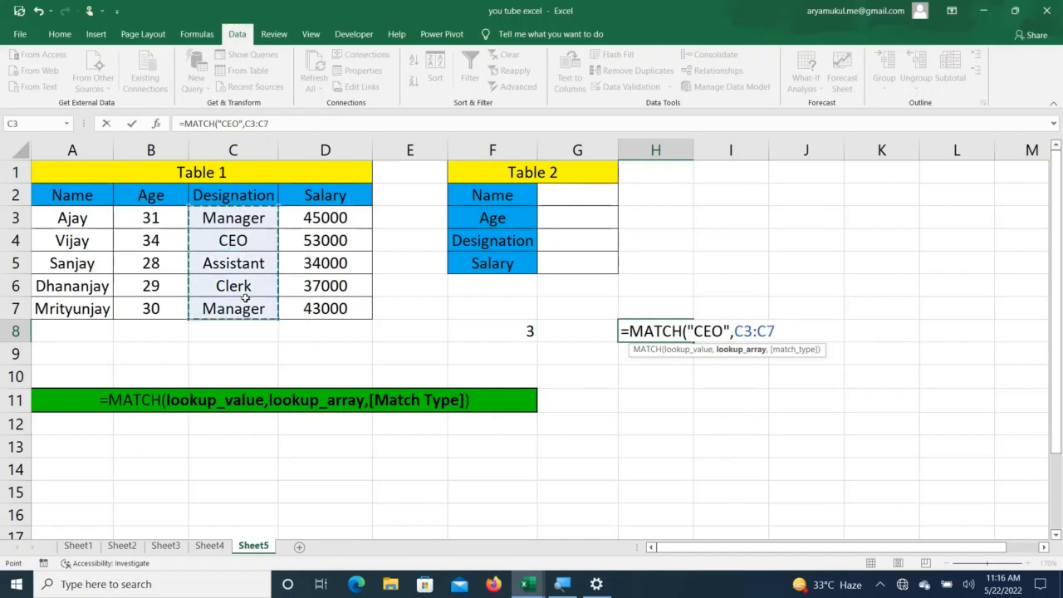
type(",0")
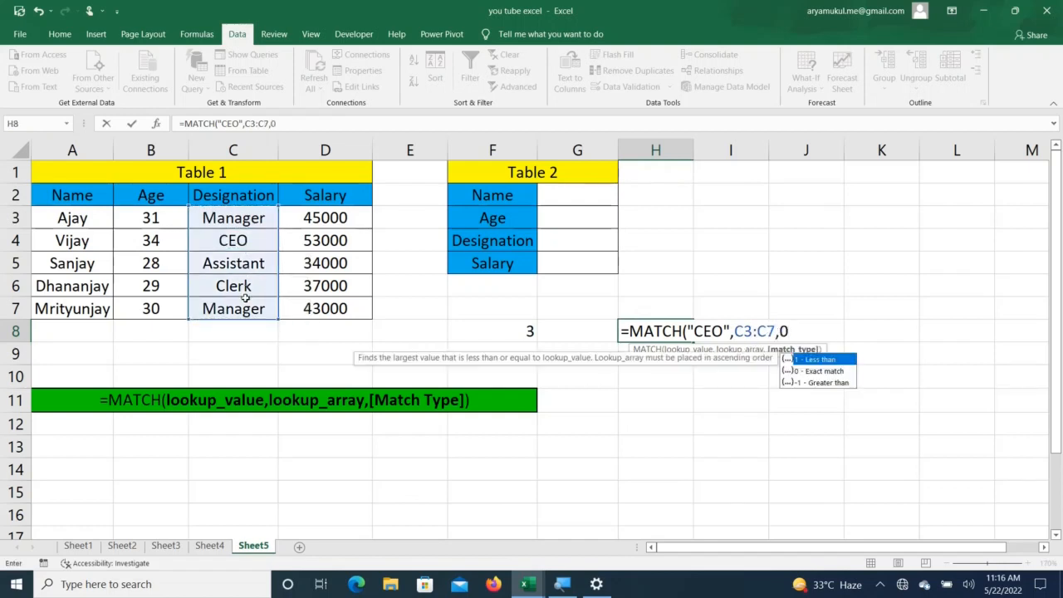
type(")")
key("Return")
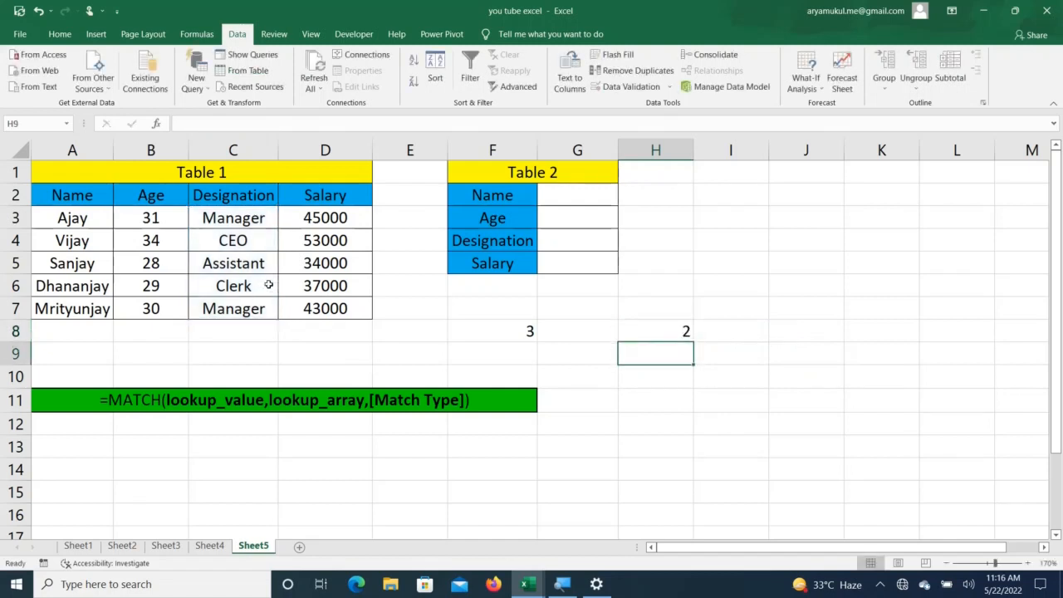
- Clear the two MATCH formulas from cells F8 and H8
left_click(236, 218)
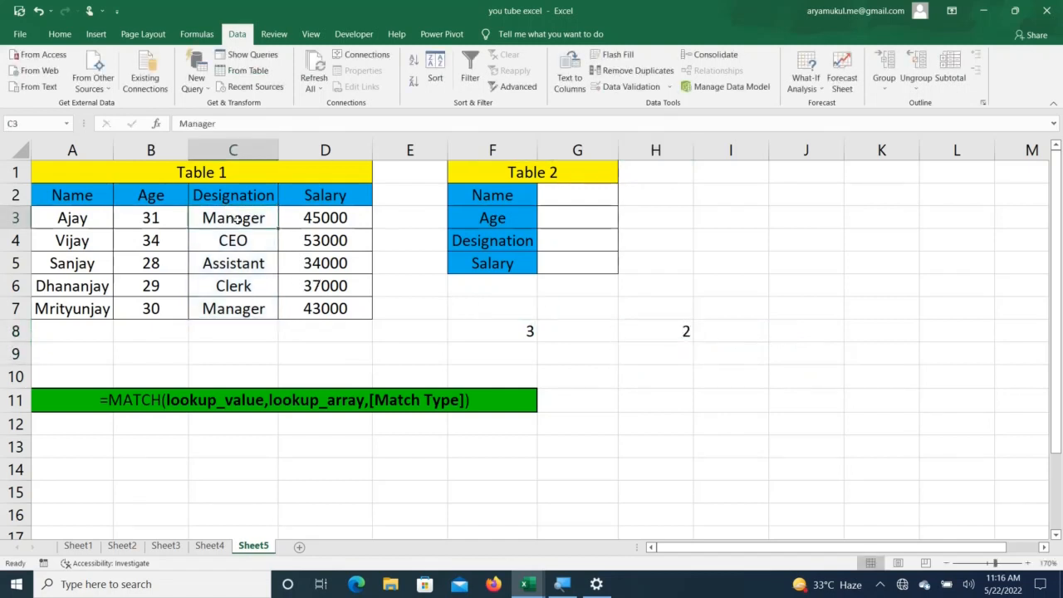
left_click(240, 240)
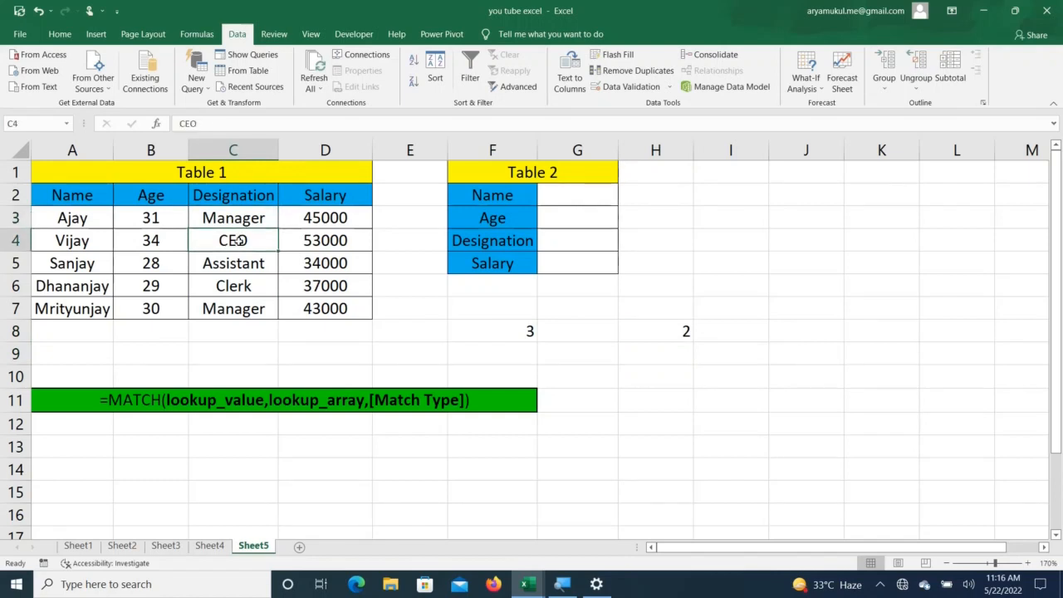
left_click(515, 329)
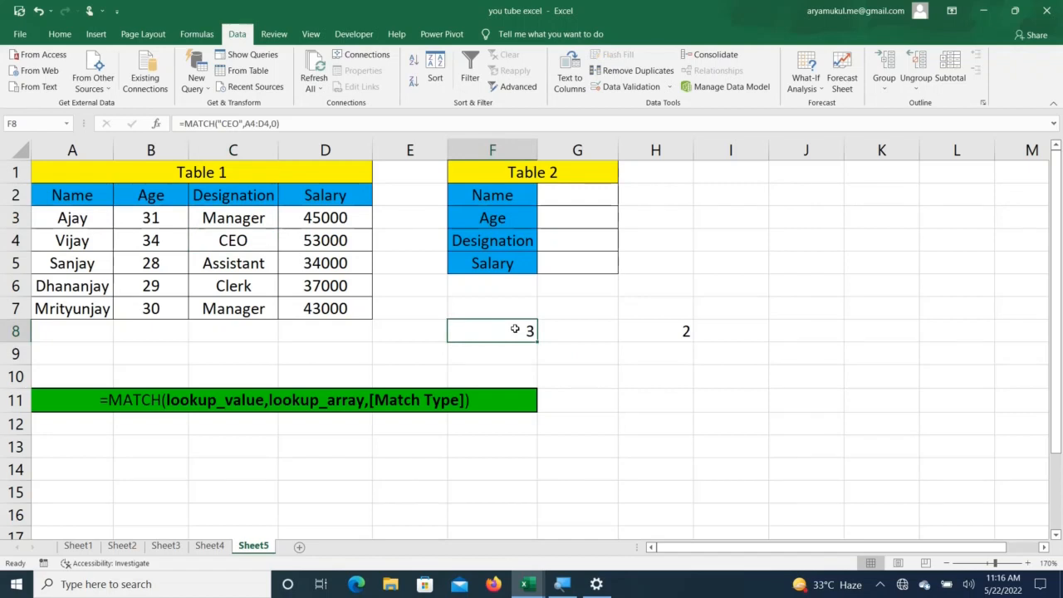
key("Delete")
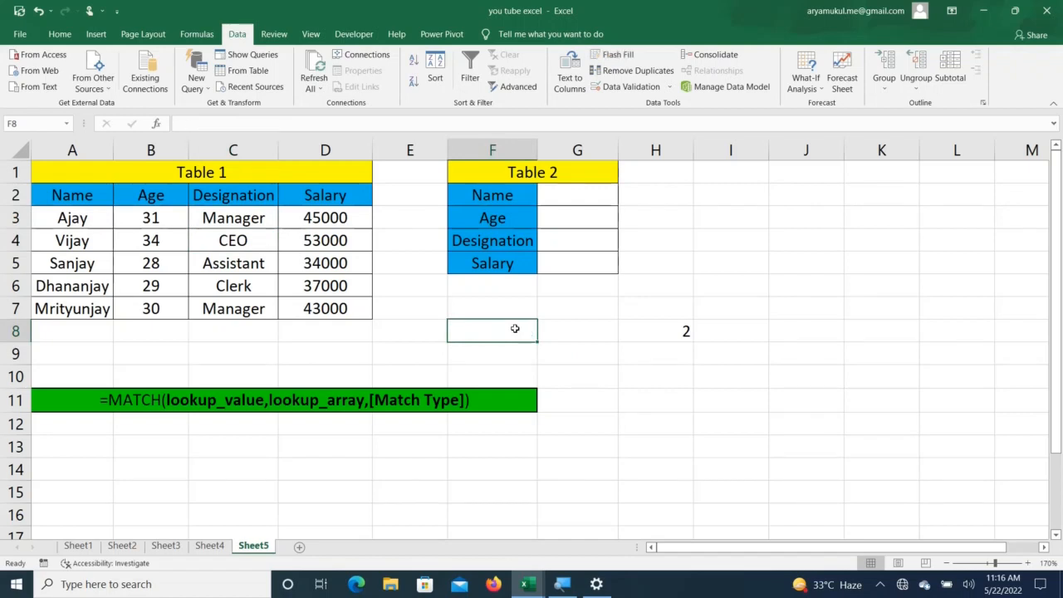
left_click(672, 336)
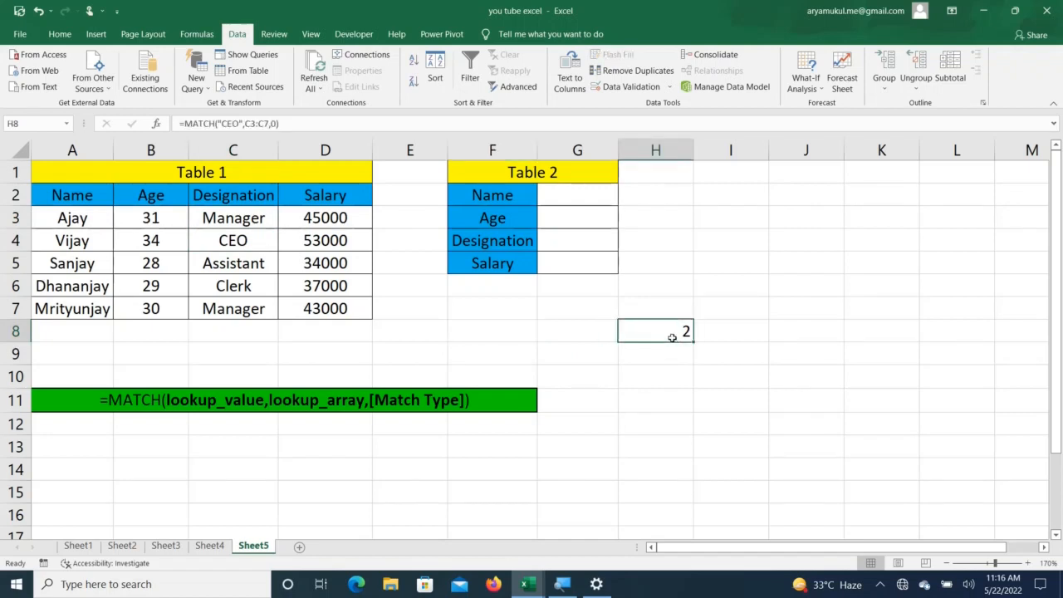
key("Delete")
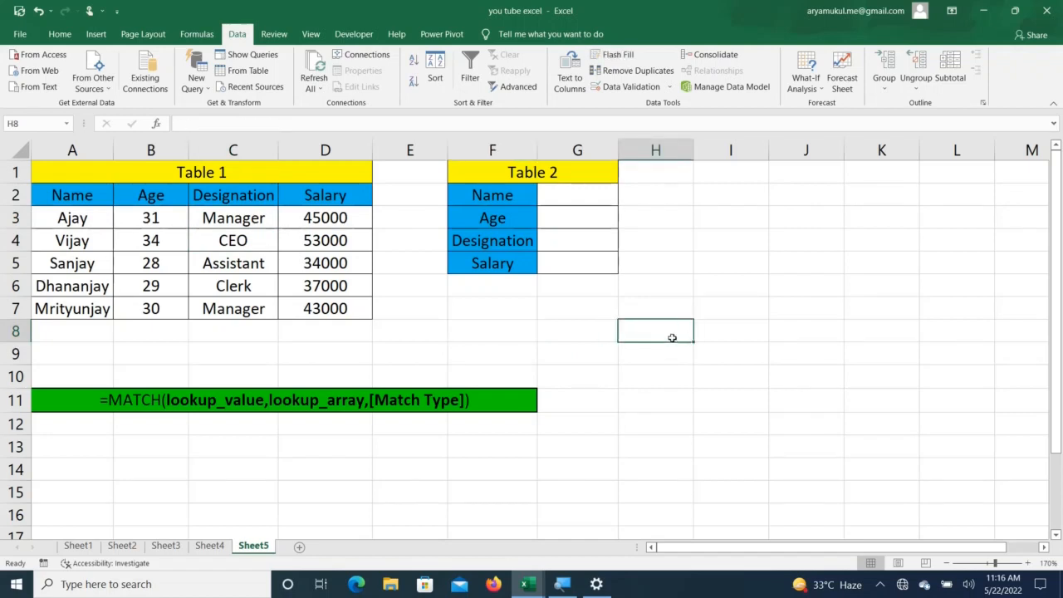
- Examine the Age, Designation and Salary labels of Table 2 against the column headers of Table 1
left_click(523, 224)
left_click(515, 241)
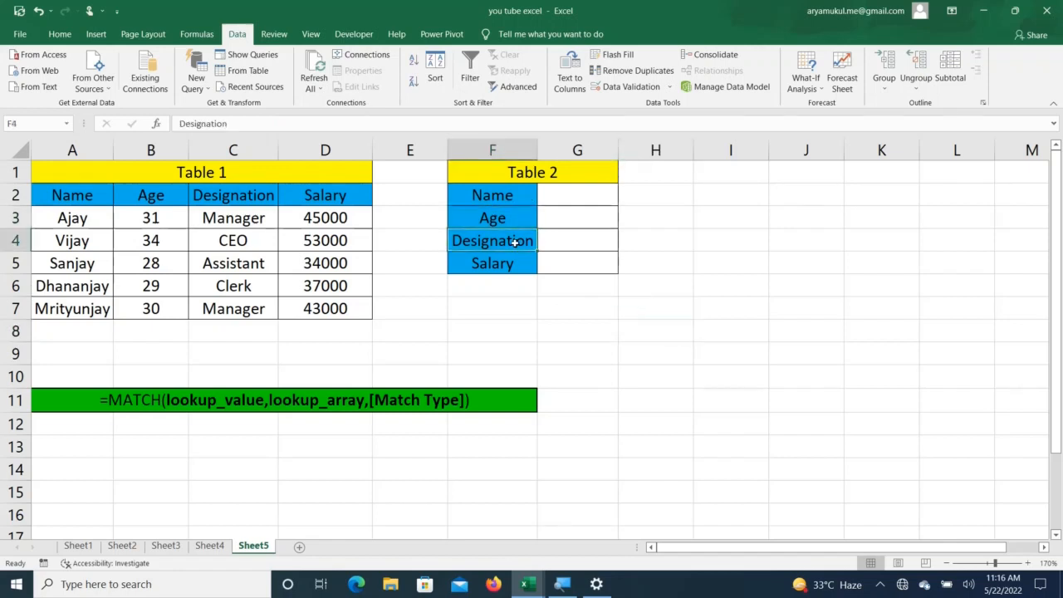
left_click(505, 266)
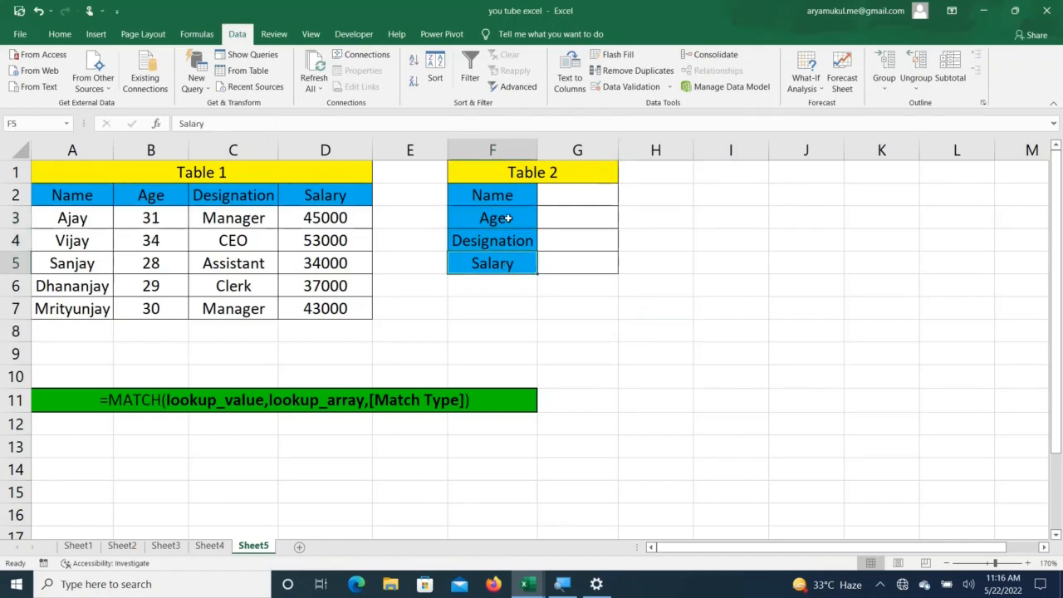
left_click(507, 226)
left_click(505, 241)
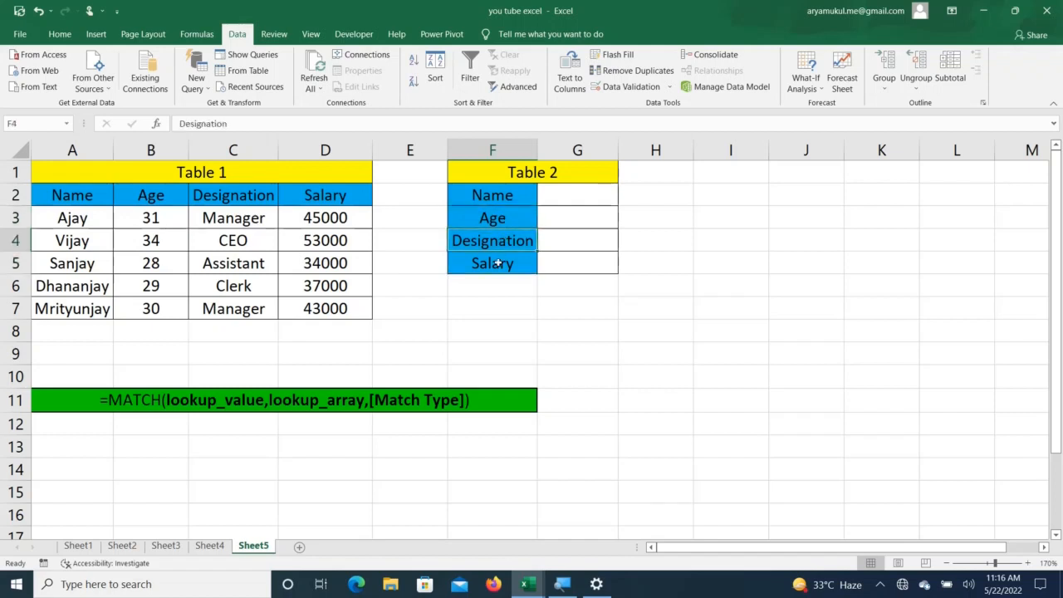
left_click(499, 267)
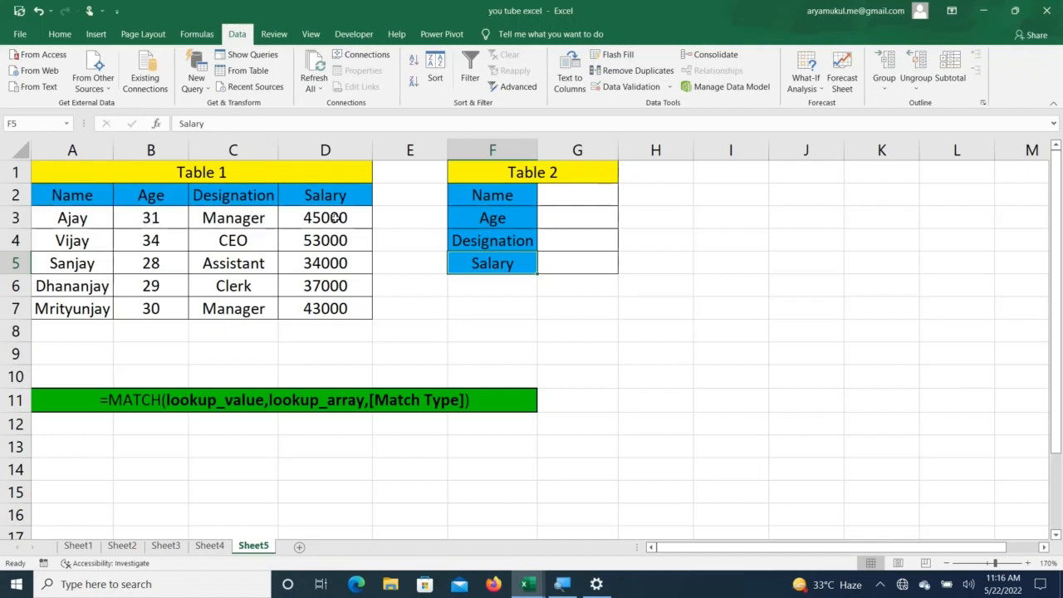
left_click(682, 211)
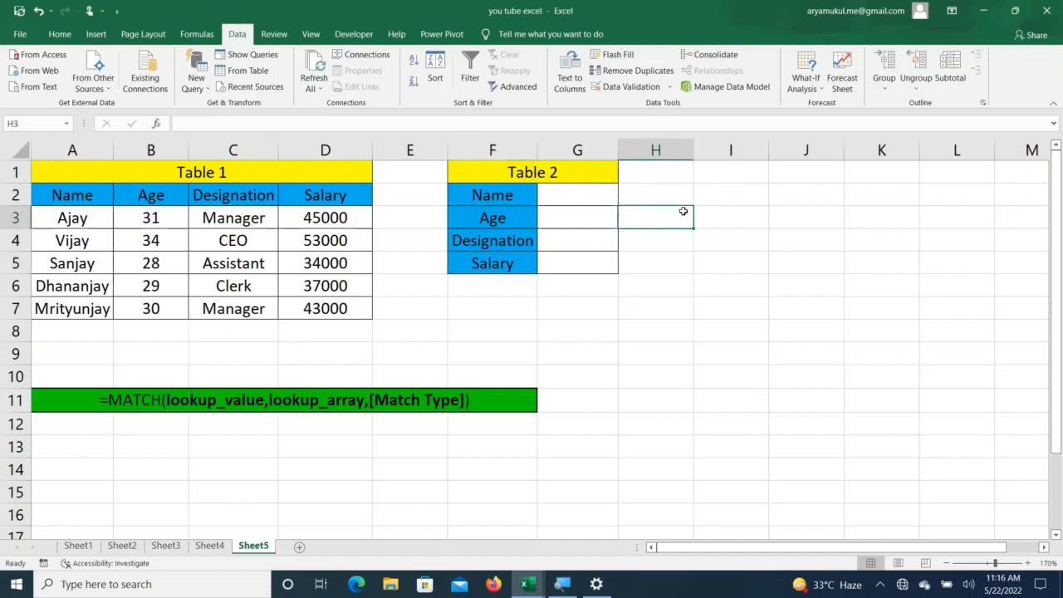
- Enter =MATCH(F3,A2:D2,0) in cell H3 to find the Age label's position within Table 1's header row
type("=MAT")
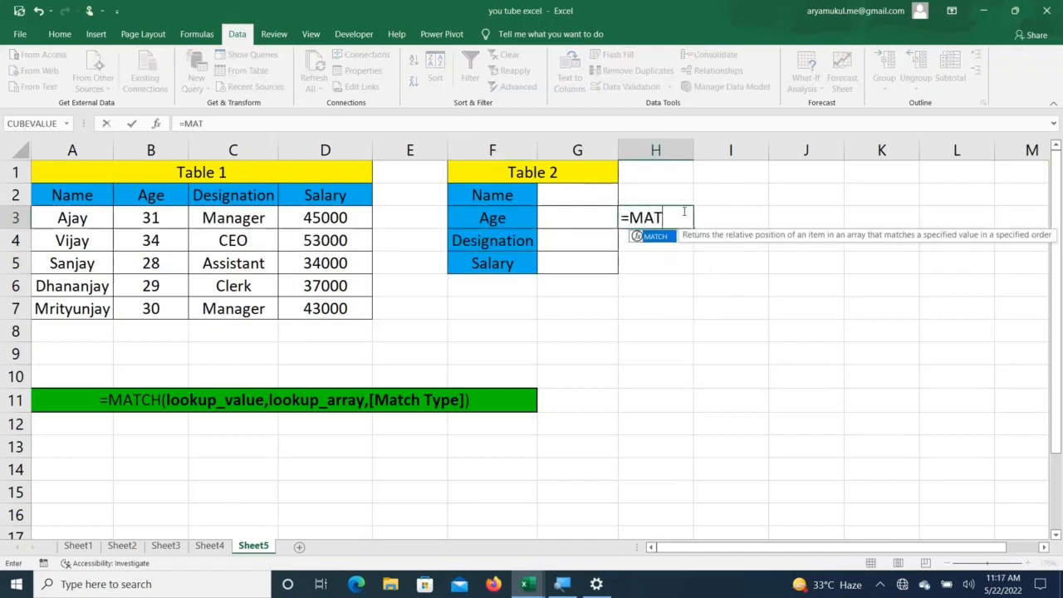
type("CH(")
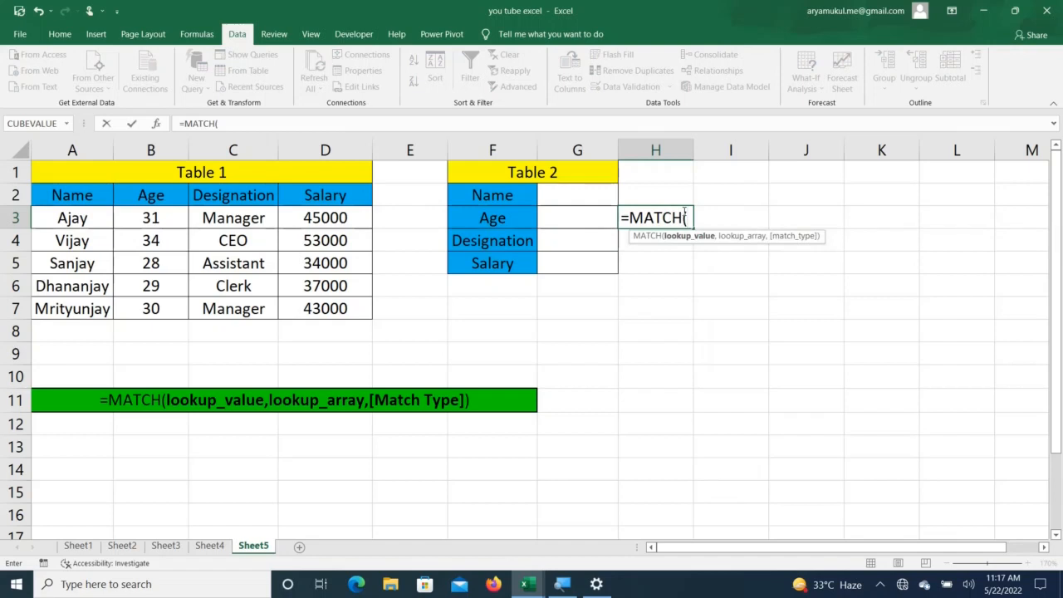
left_click(494, 220)
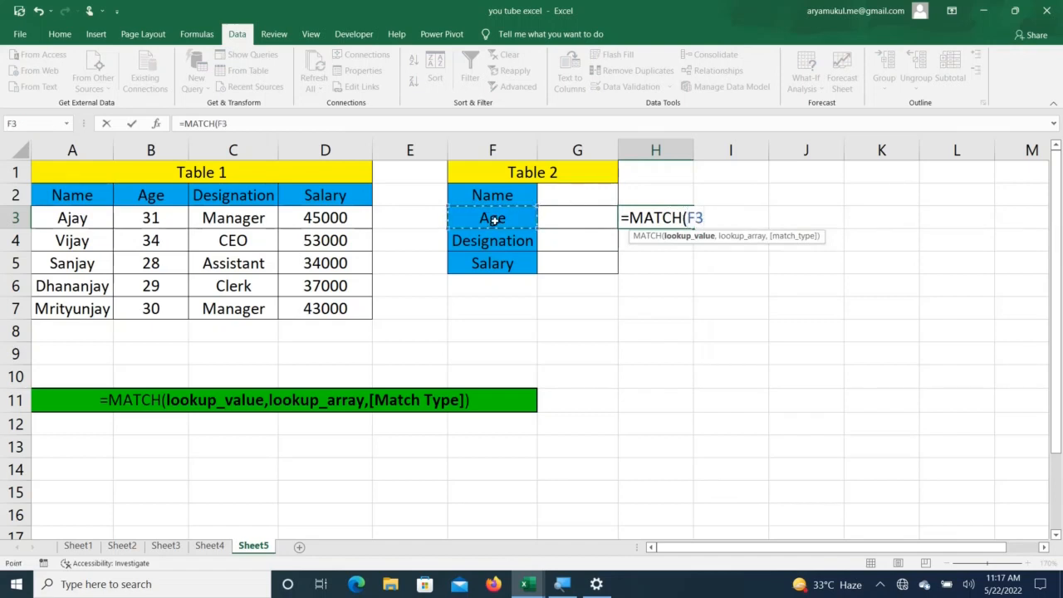
type(",")
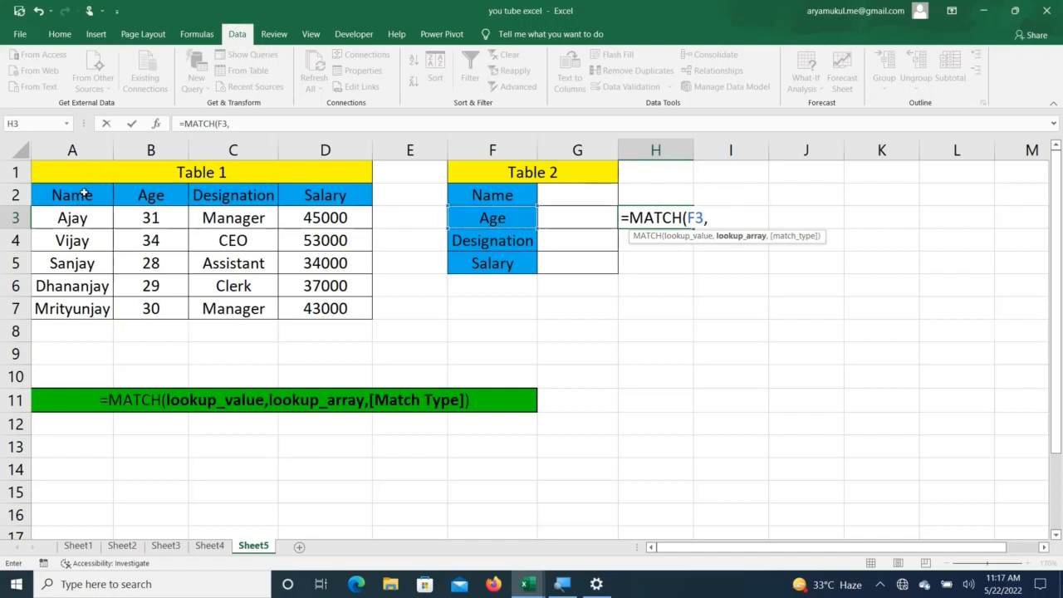
left_click_drag(83, 194, 365, 199)
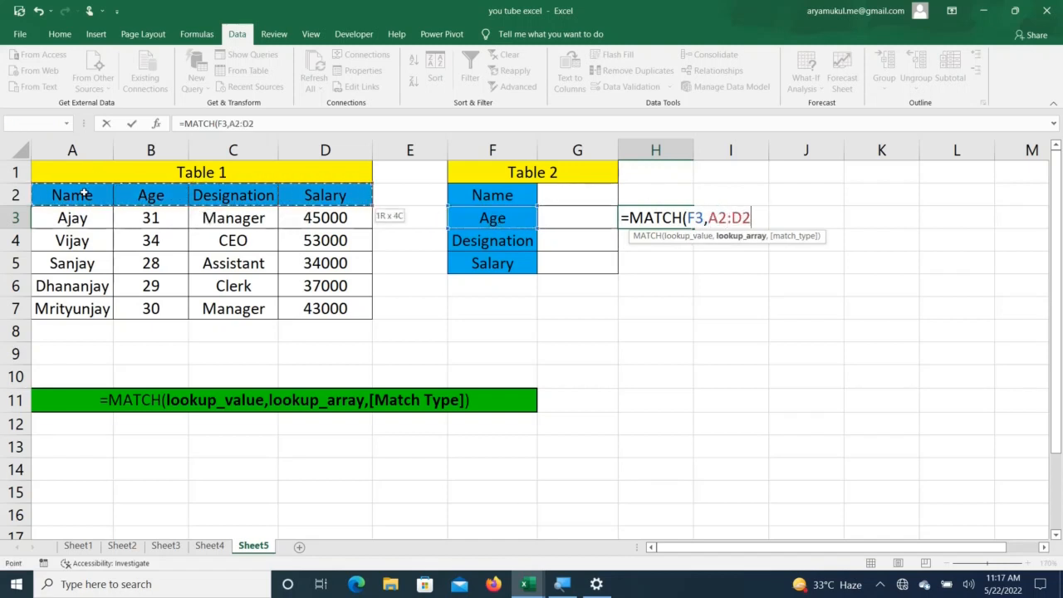
type(",0")
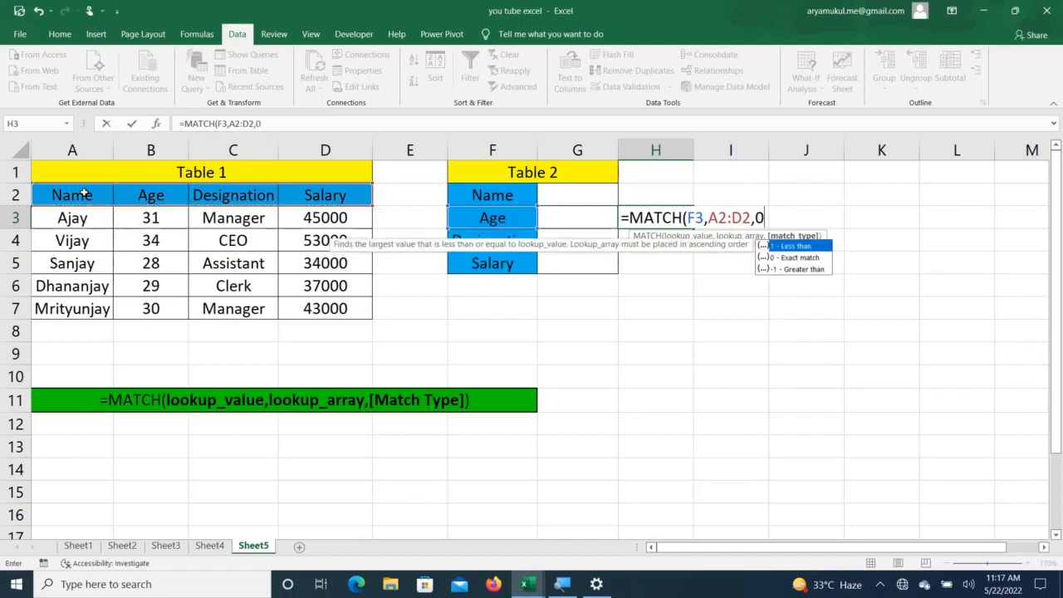
type(")")
key("Return")
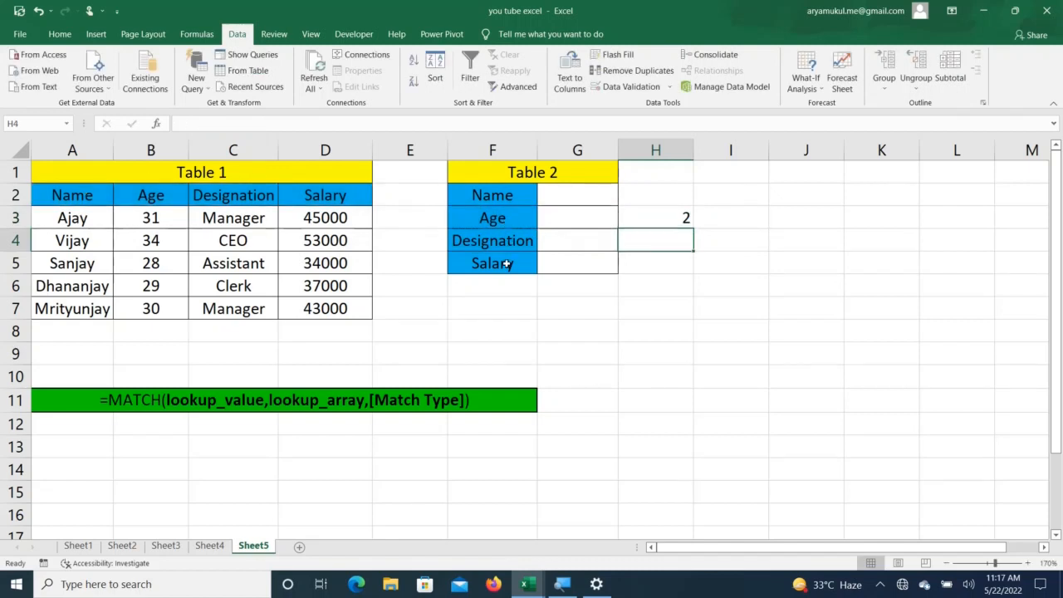
- Make the header range in H3's MATCH formula absolute, as =MATCH(F3,$A$2:$D$2,0)
left_click(664, 219)
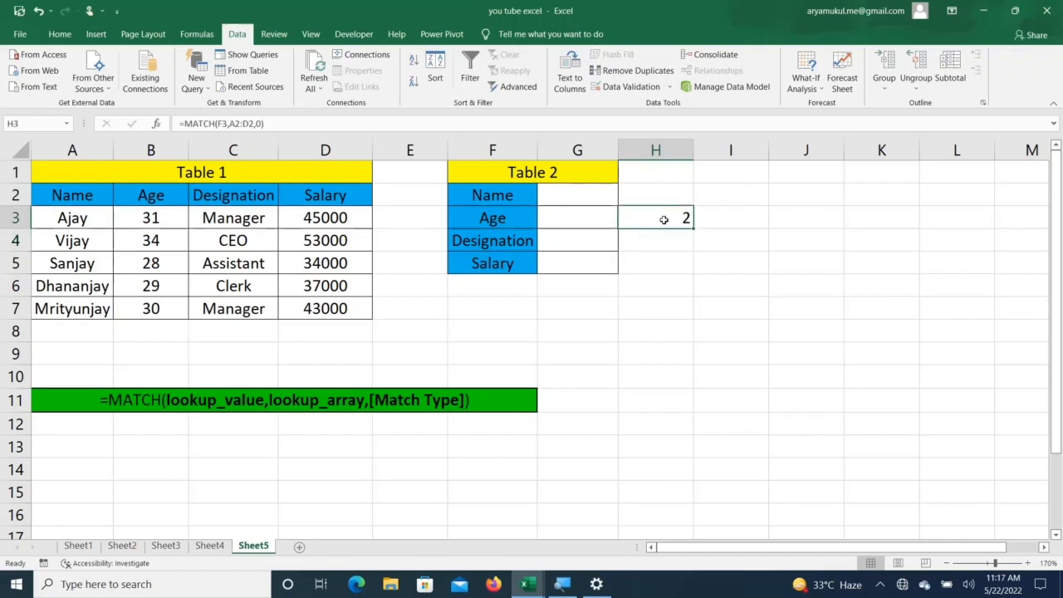
double_click(664, 220)
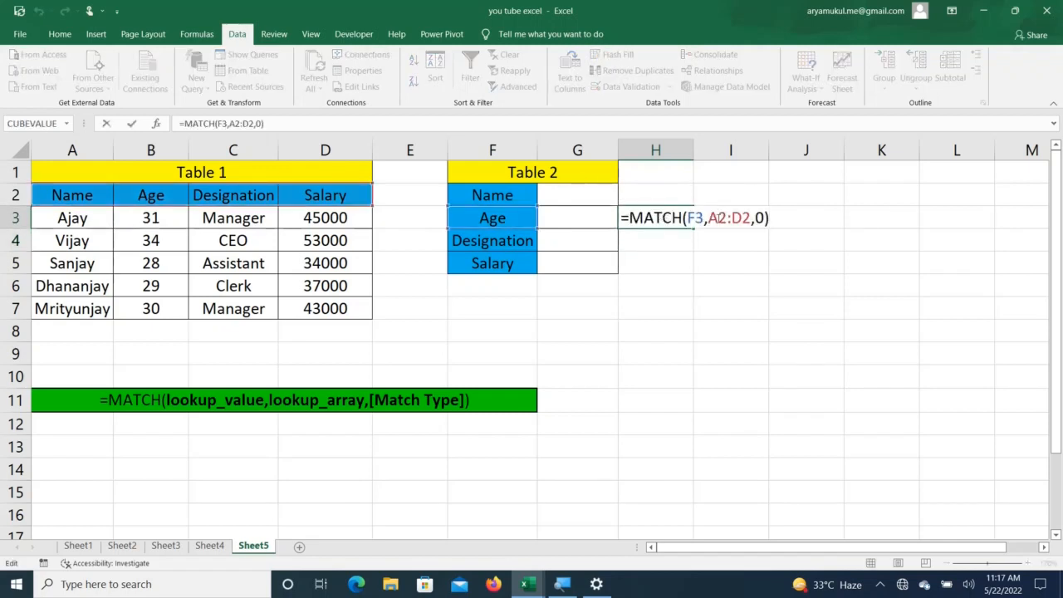
left_click(709, 218)
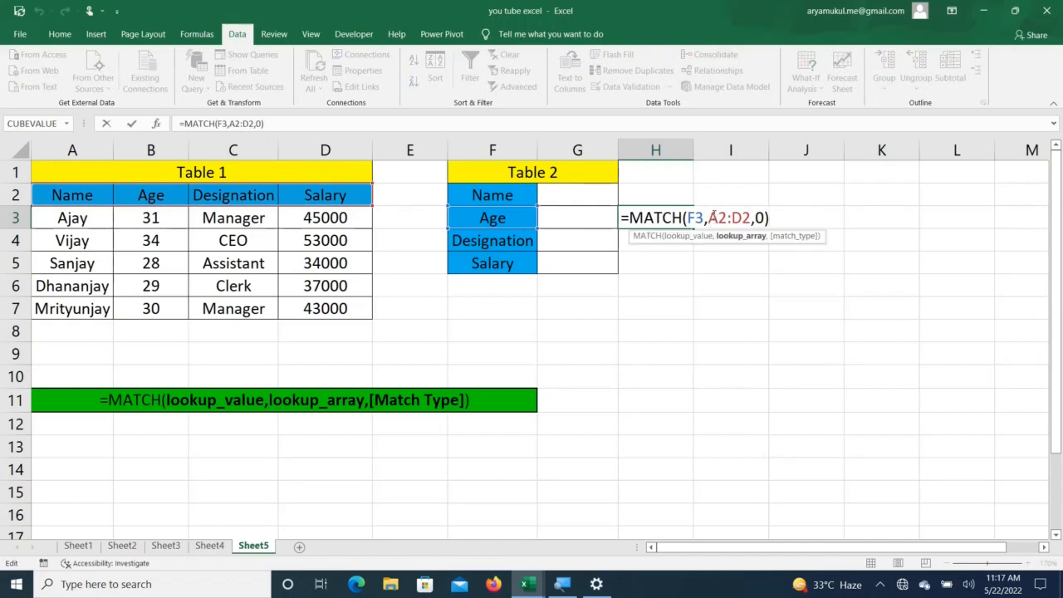
left_click_drag(712, 218, 752, 219)
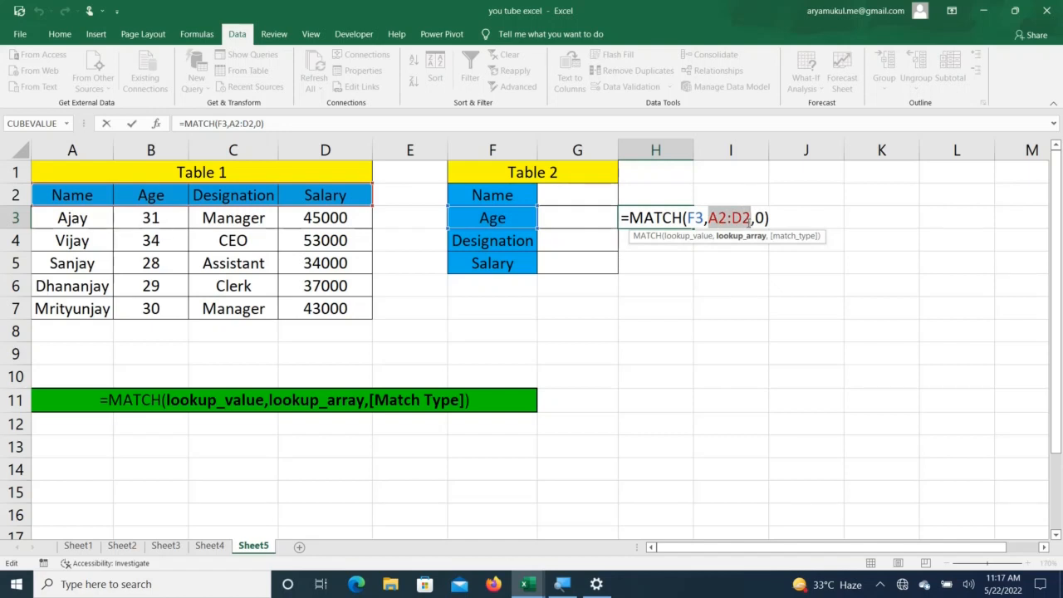
key("F4")
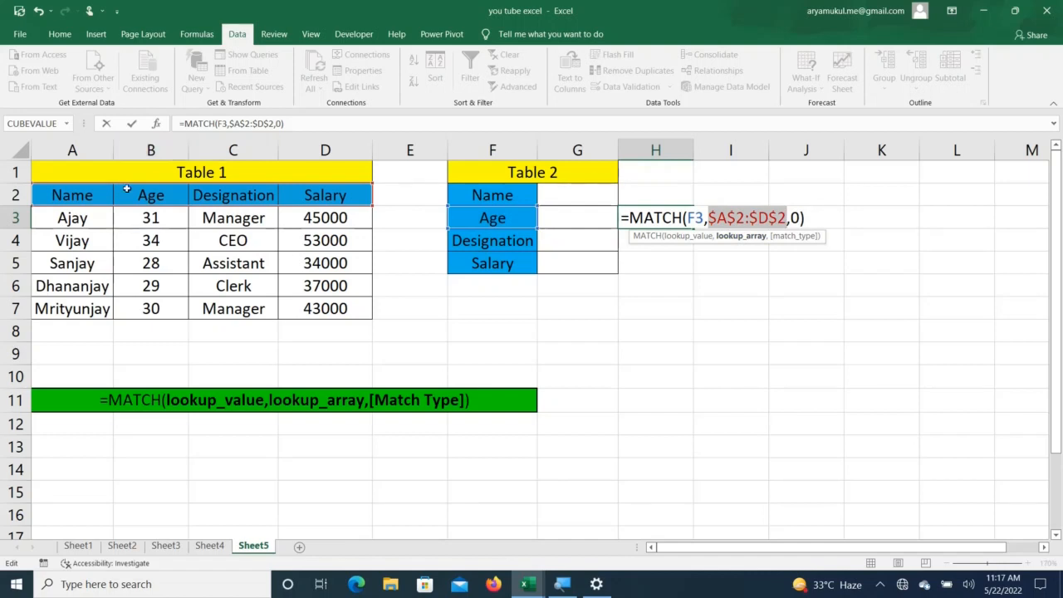
left_click(830, 221)
key("Return")
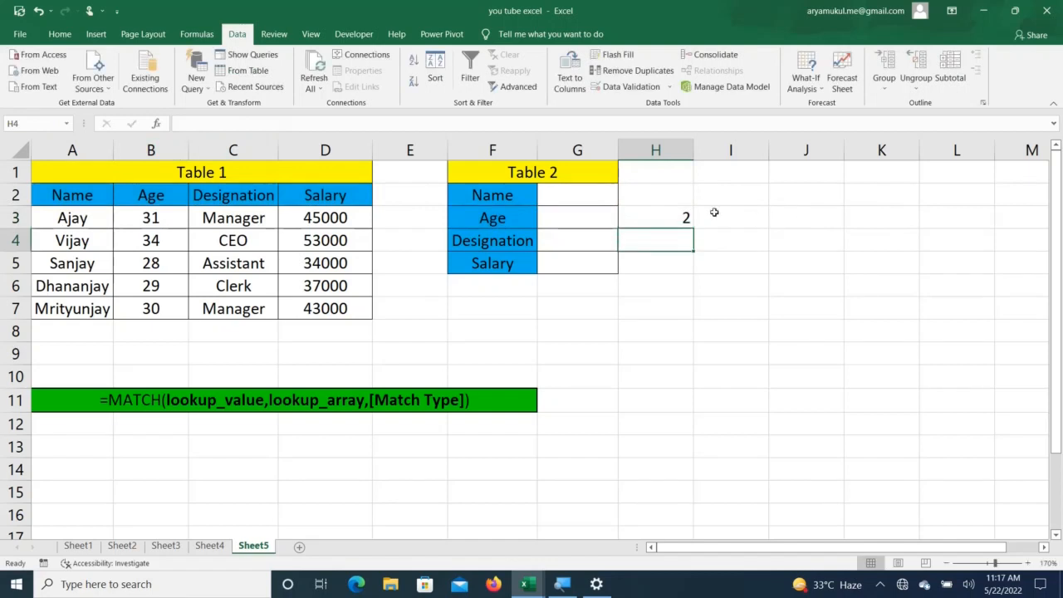
- Fill the MATCH formula from H3 down to H5 and clear all three cells
left_click(686, 214)
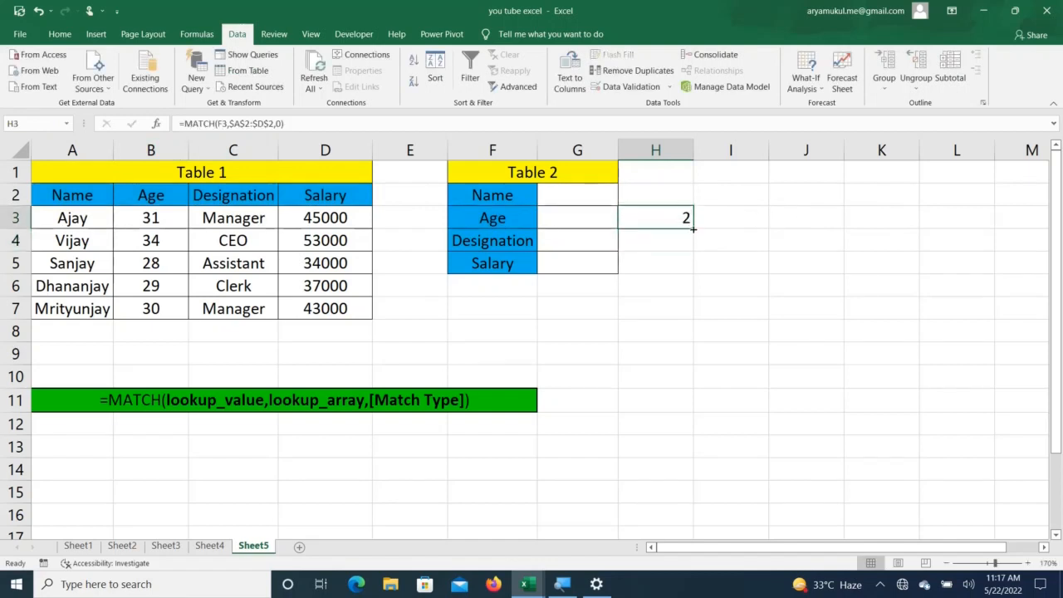
left_click_drag(694, 230, 692, 265)
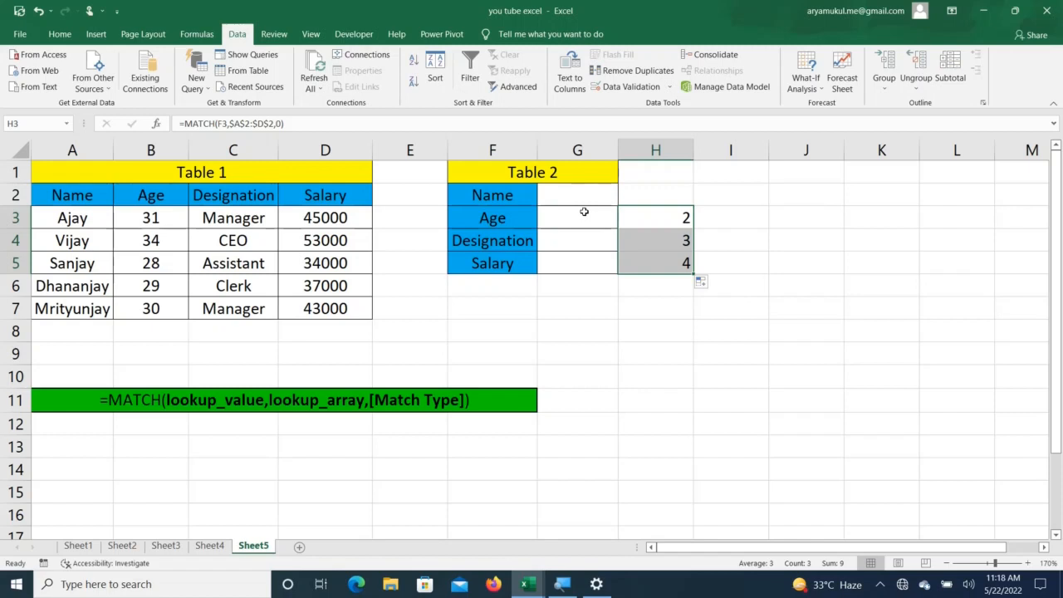
key("Delete")
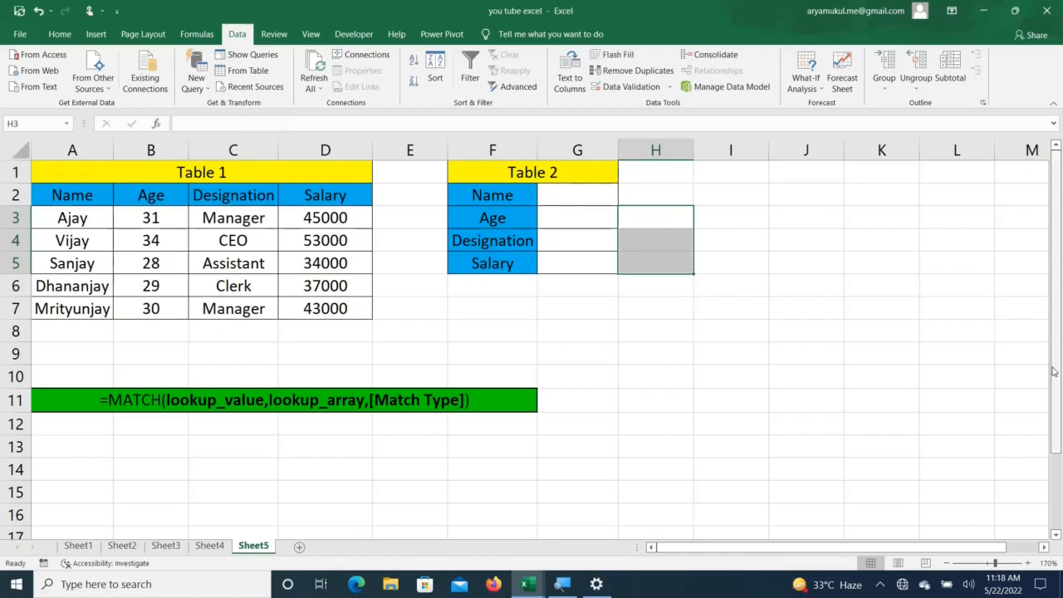
left_click(571, 193)
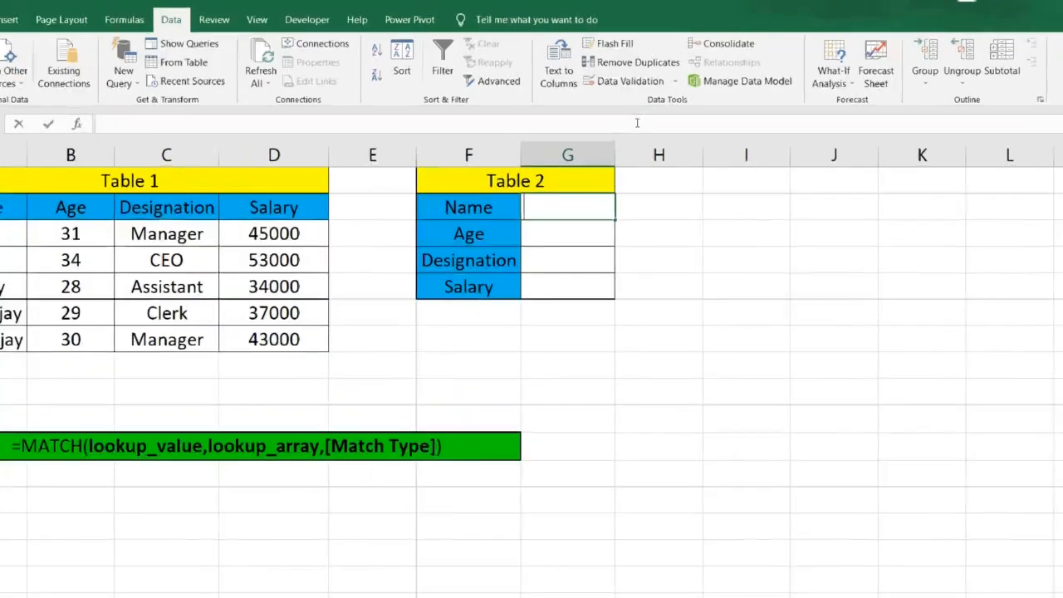
type("++")
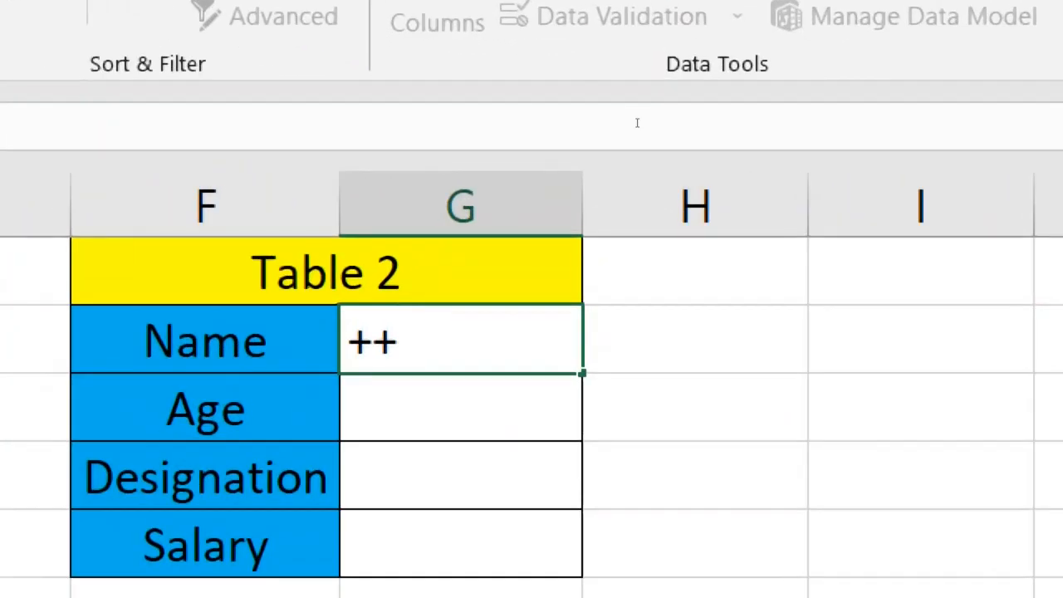
key("BackSpace")
key("BackSpace")
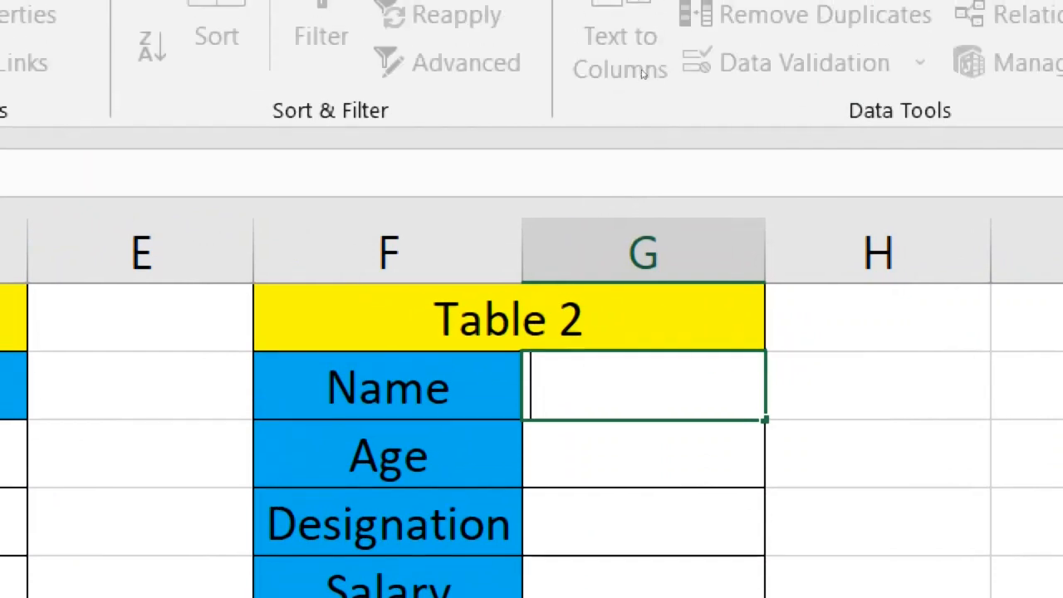
key("Return")
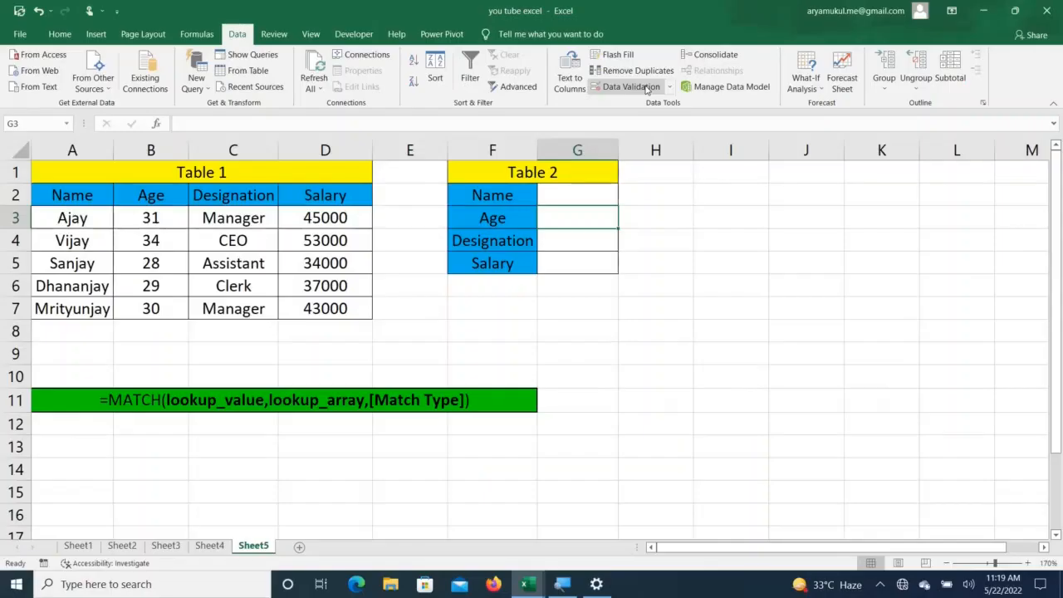
- Add list data validation to cell G2 with Table 1's name range =$A$3:$A$7 as the source
left_click(571, 191)
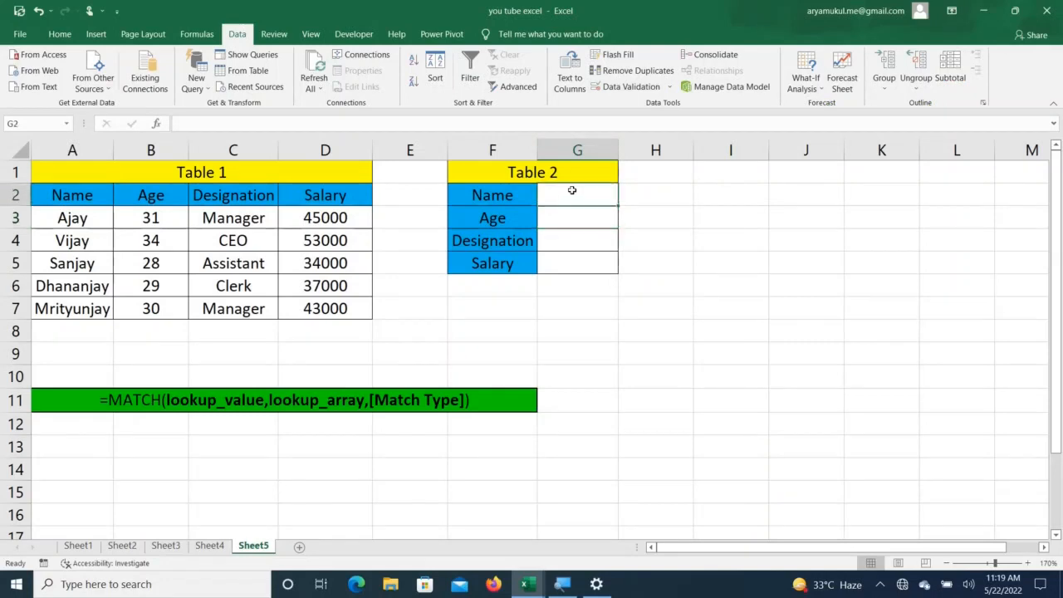
left_click(643, 89)
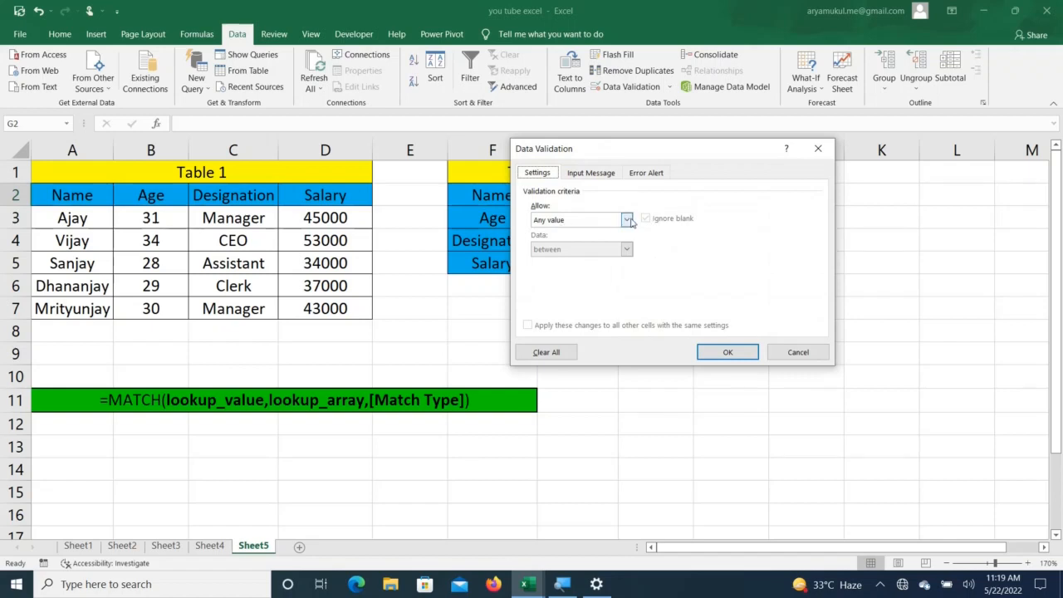
left_click(628, 221)
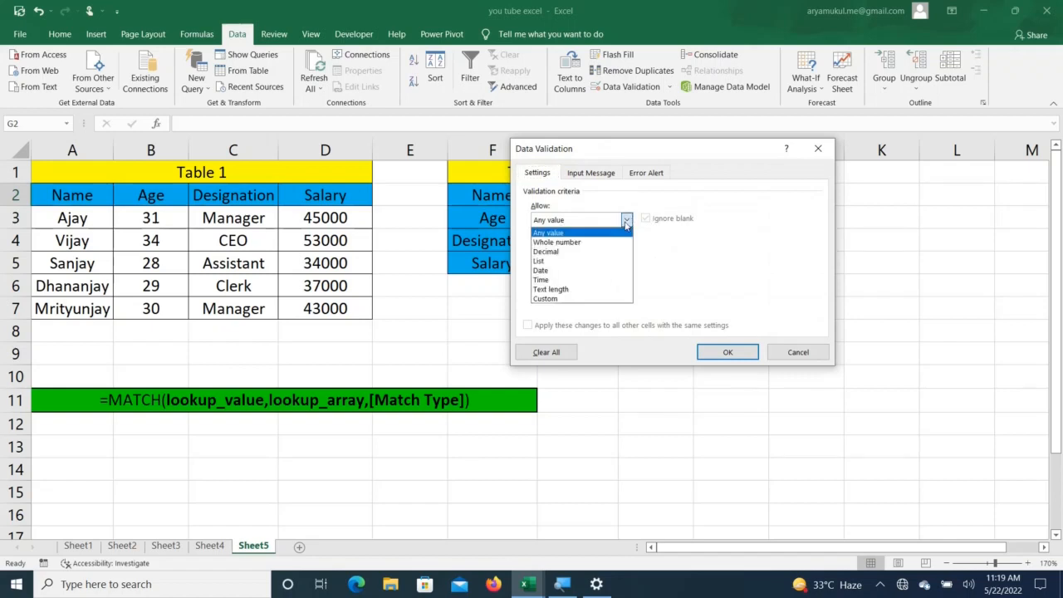
left_click(567, 262)
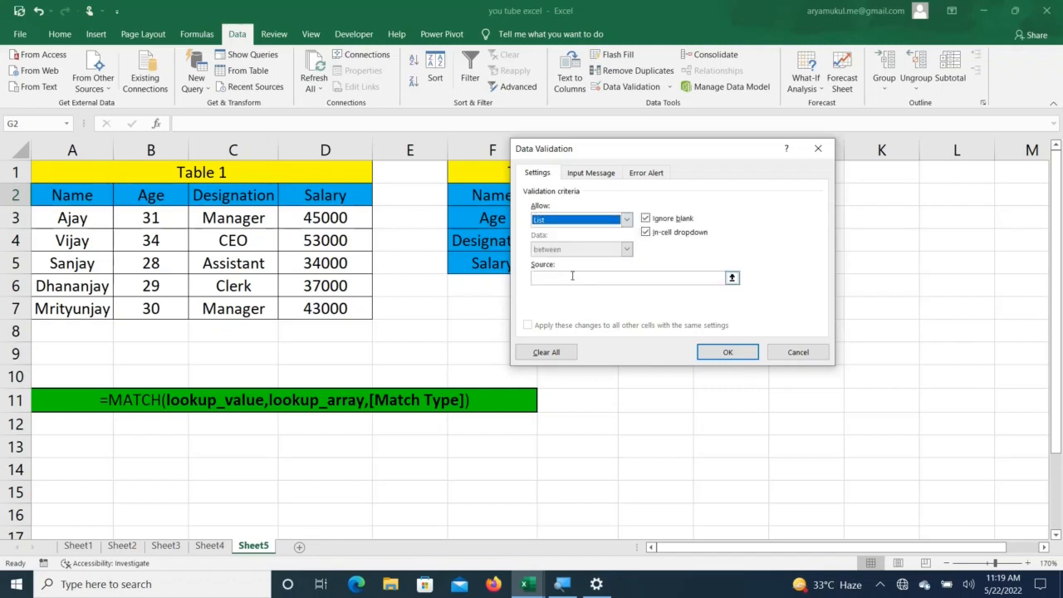
left_click(572, 276)
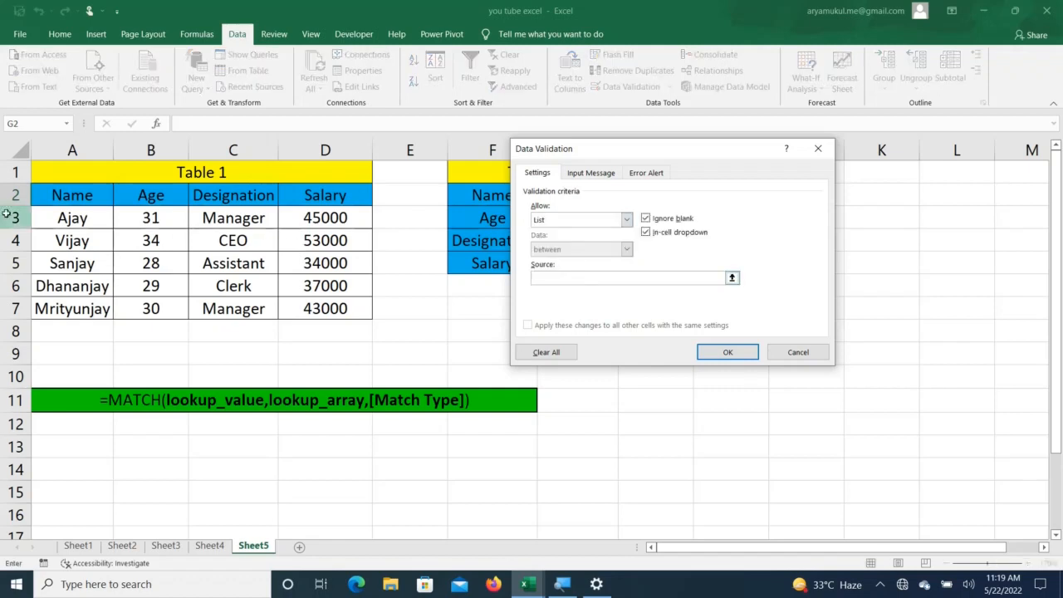
left_click_drag(65, 216, 71, 310)
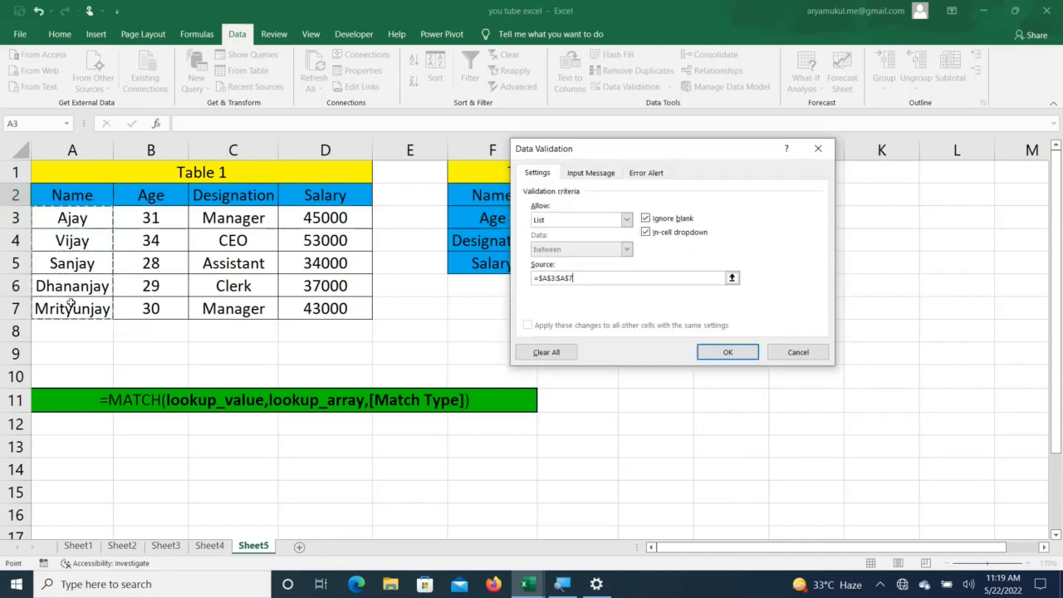
left_click(726, 352)
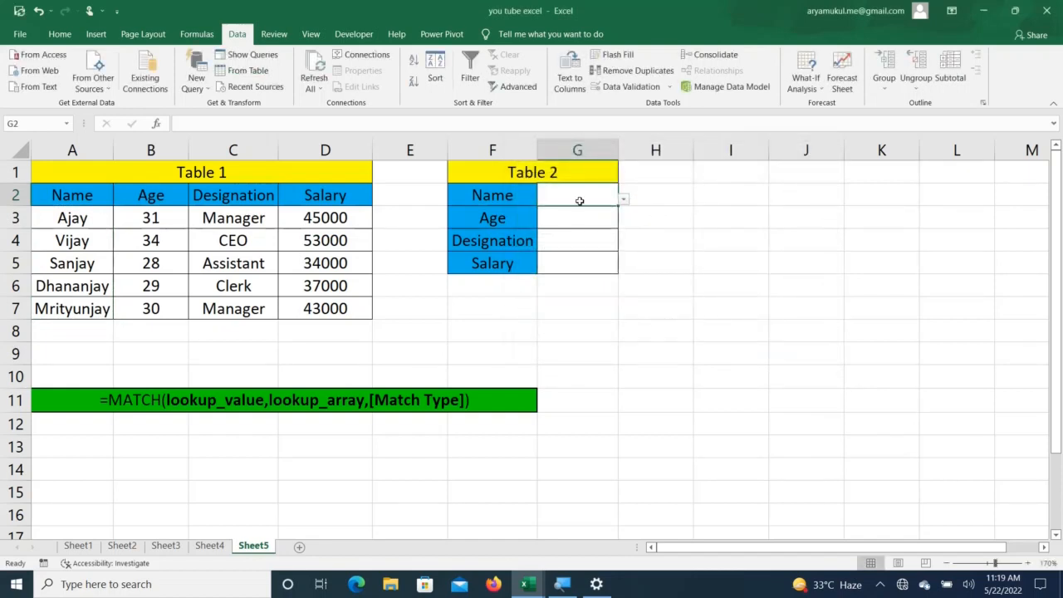
- Try G2's dropdown list by choosing the third, fourth and fifth names in turn, leaving the fifth selected
left_click(623, 201)
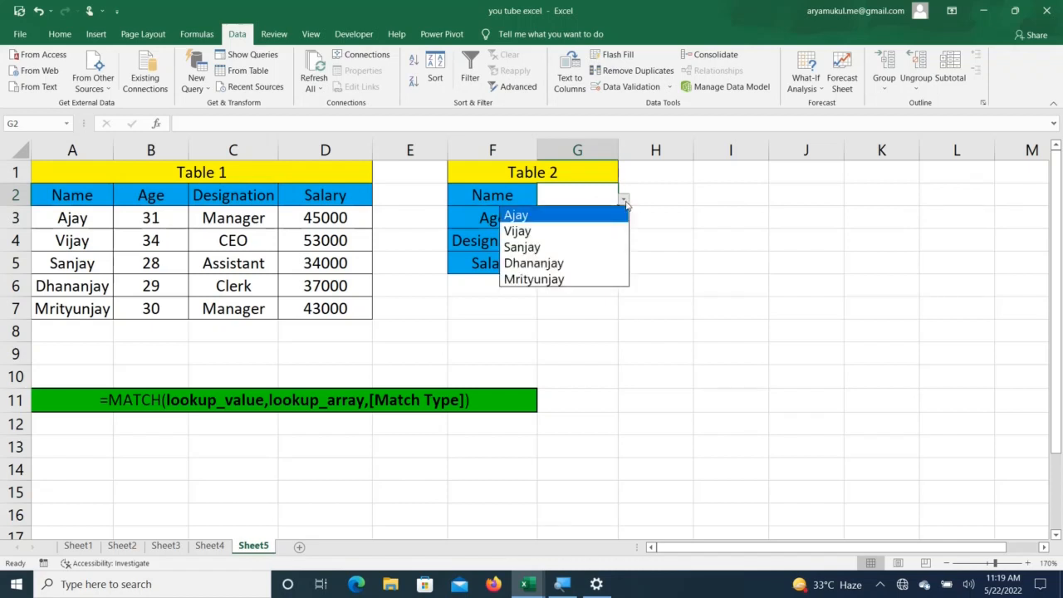
left_click(553, 248)
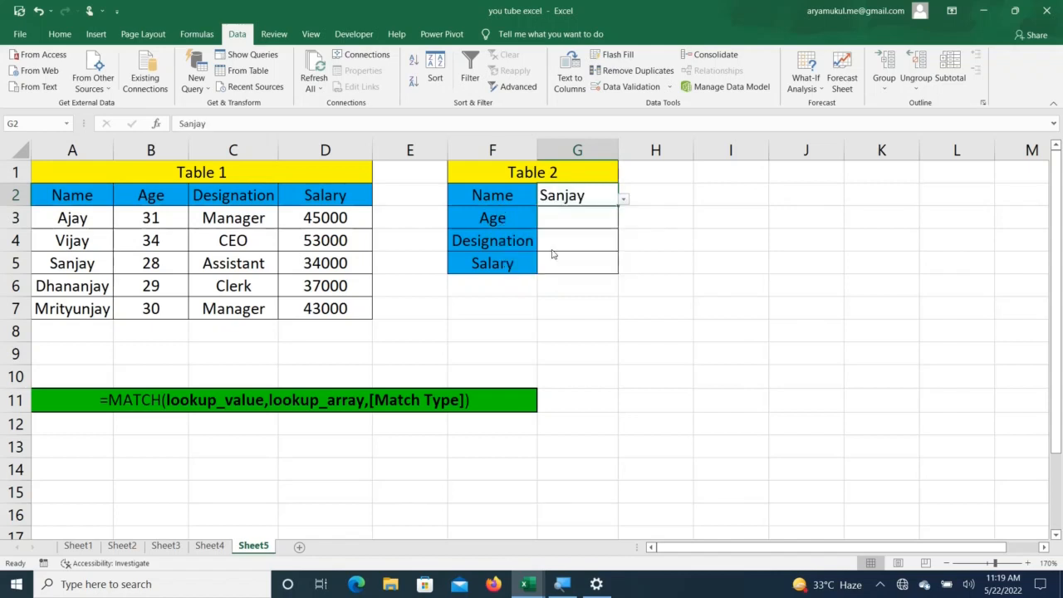
left_click(624, 202)
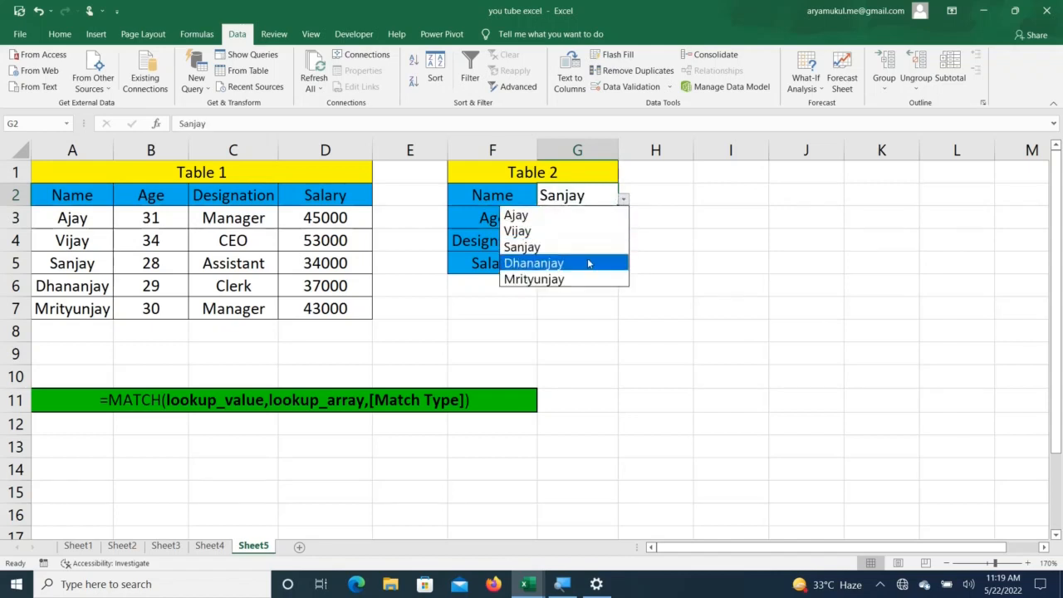
left_click(589, 264)
left_click(624, 202)
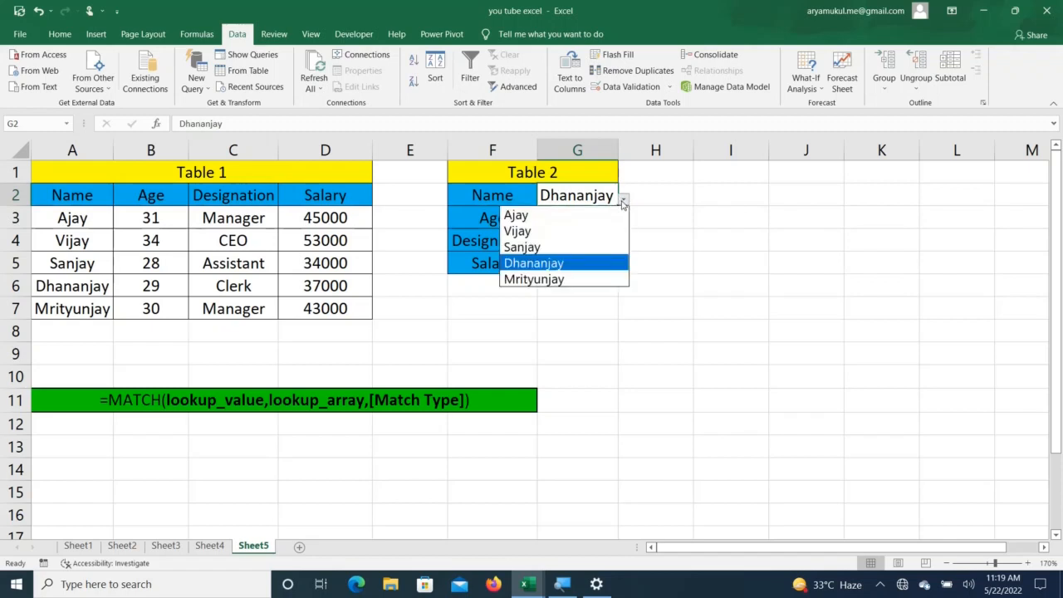
left_click(586, 280)
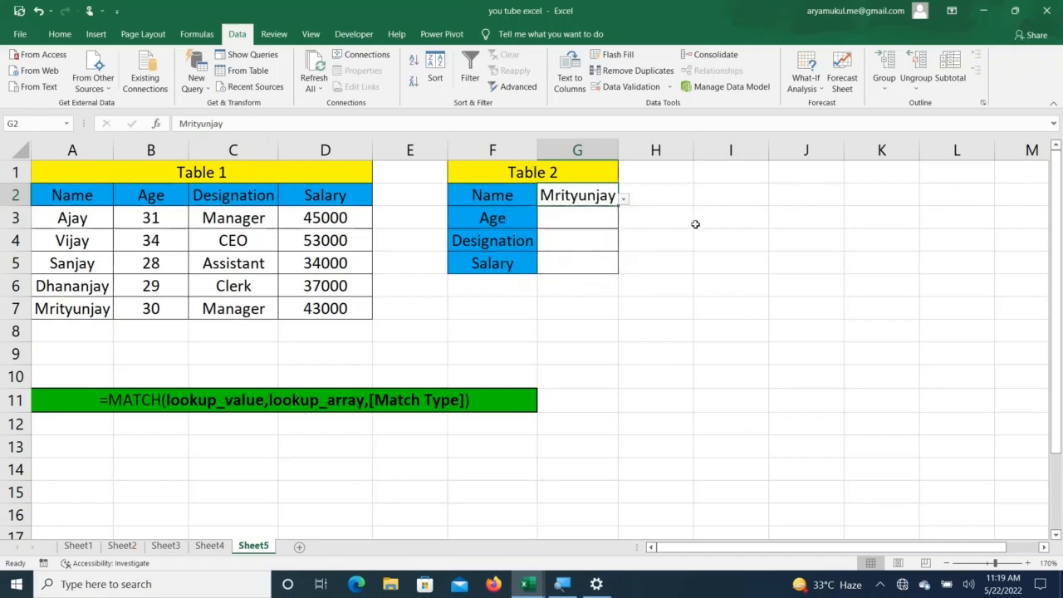
- Start a VLOOKUP formula in G3 with absolute lookup value $G$2 and table array $A$2:$D$7
left_click(565, 221)
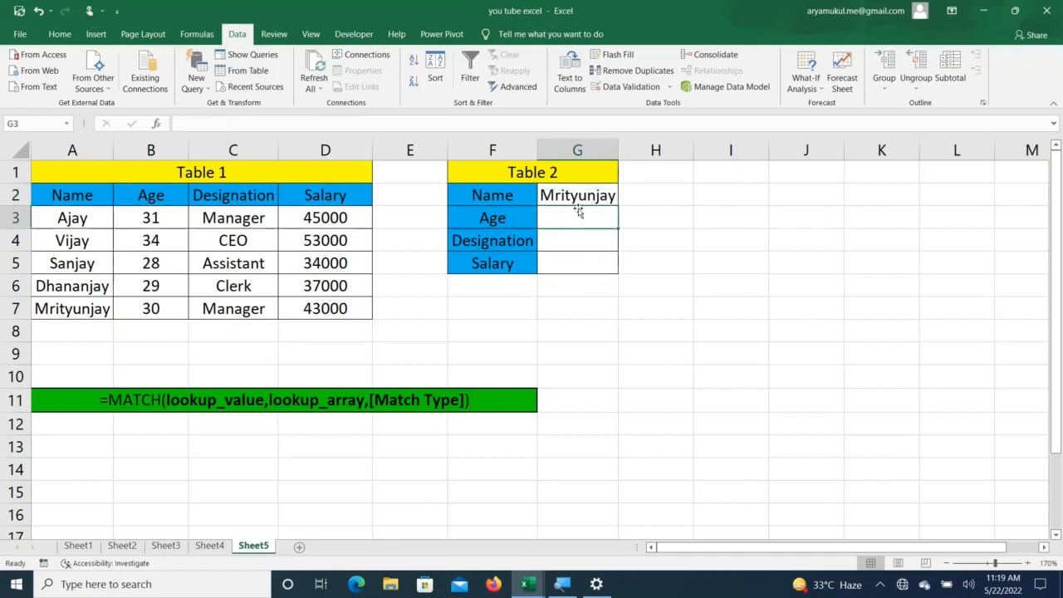
type("=VL")
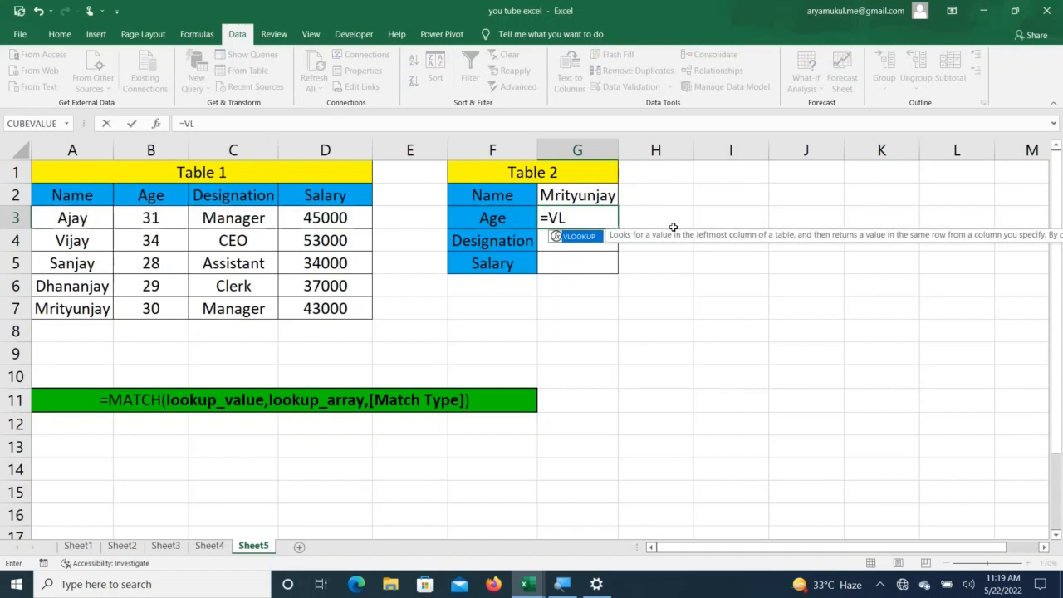
key("Tab")
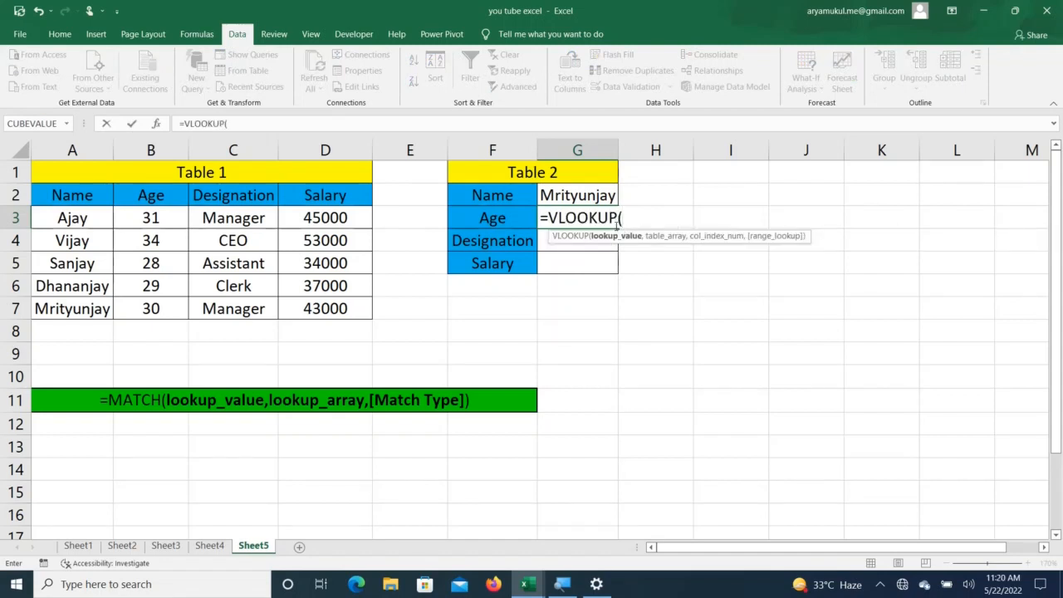
left_click(571, 192)
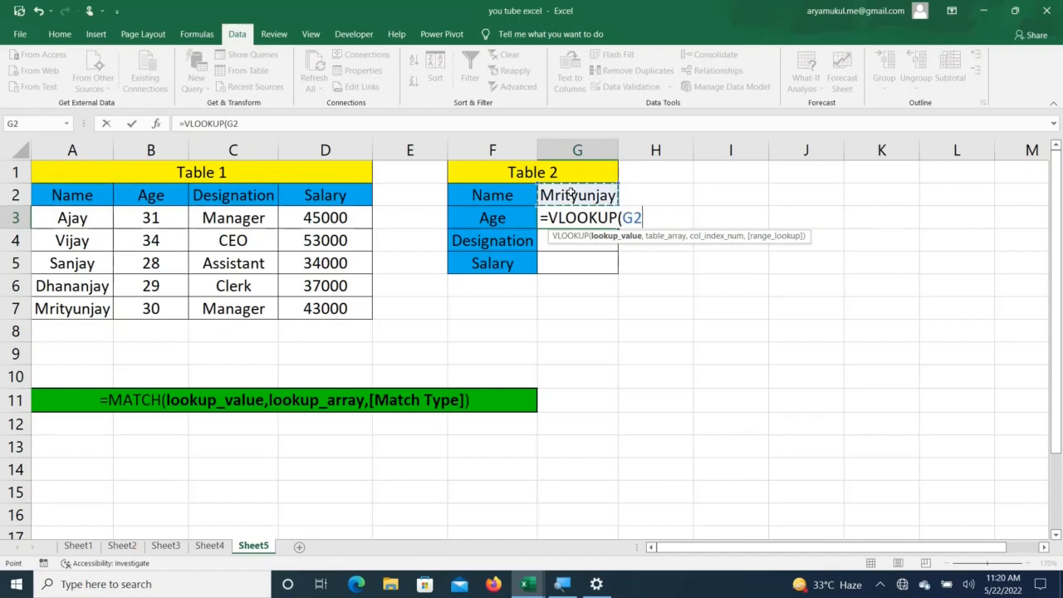
key("F4")
type(",")
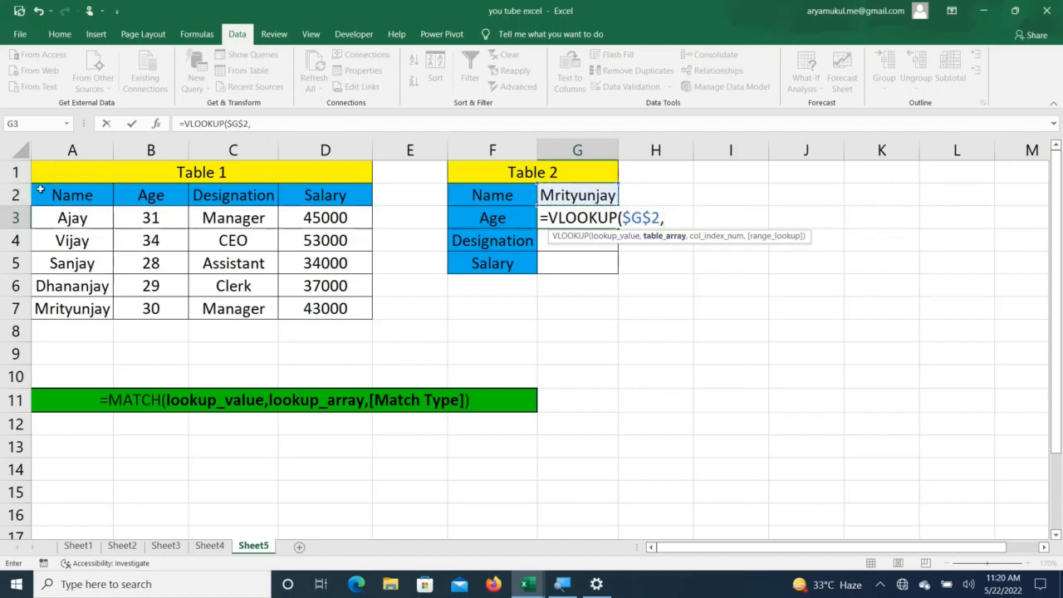
left_click_drag(65, 194, 329, 308)
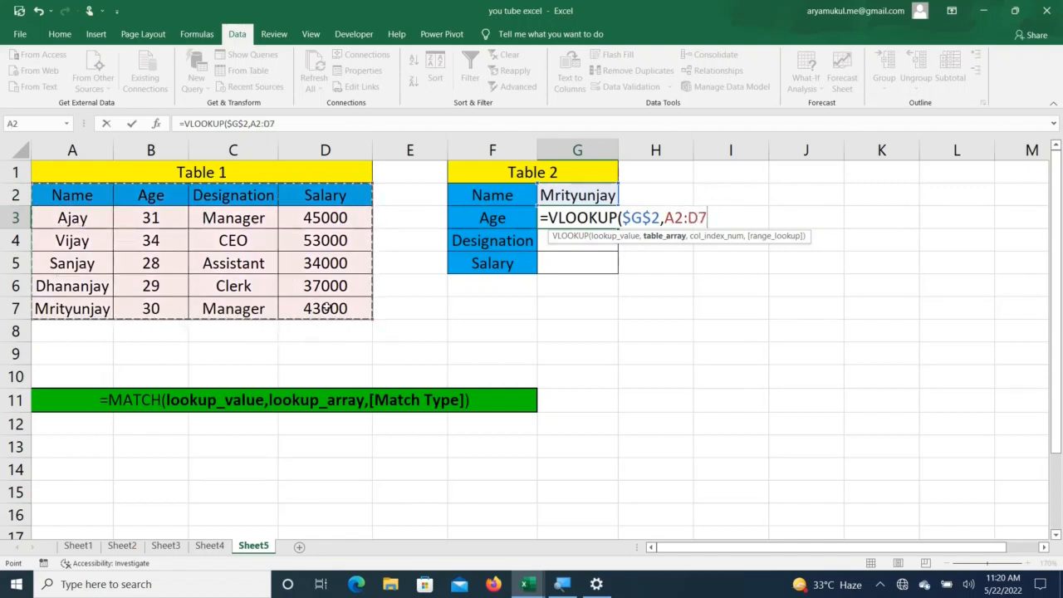
key("F4")
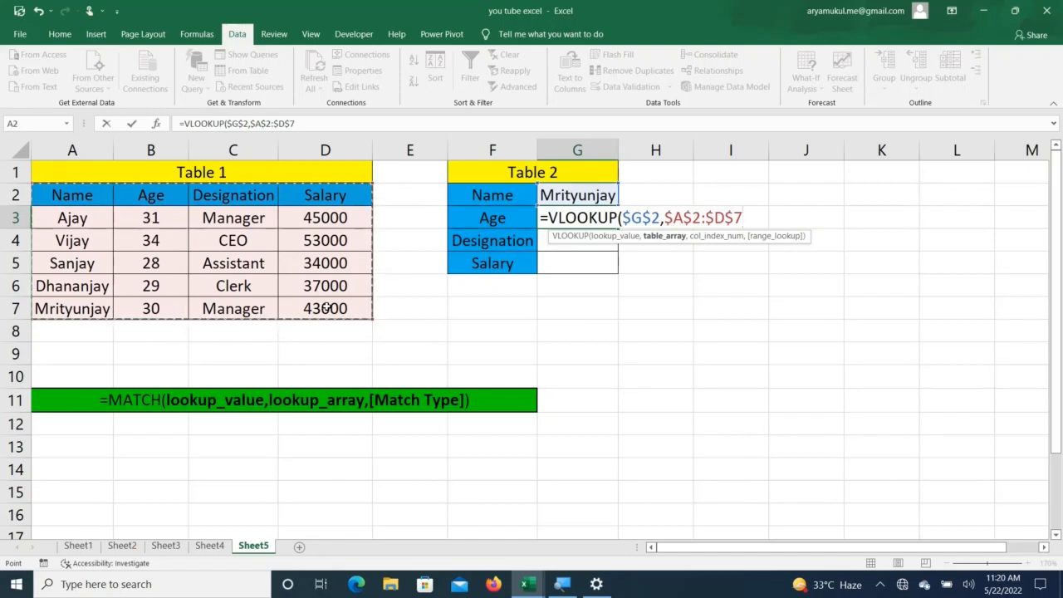
type(",")
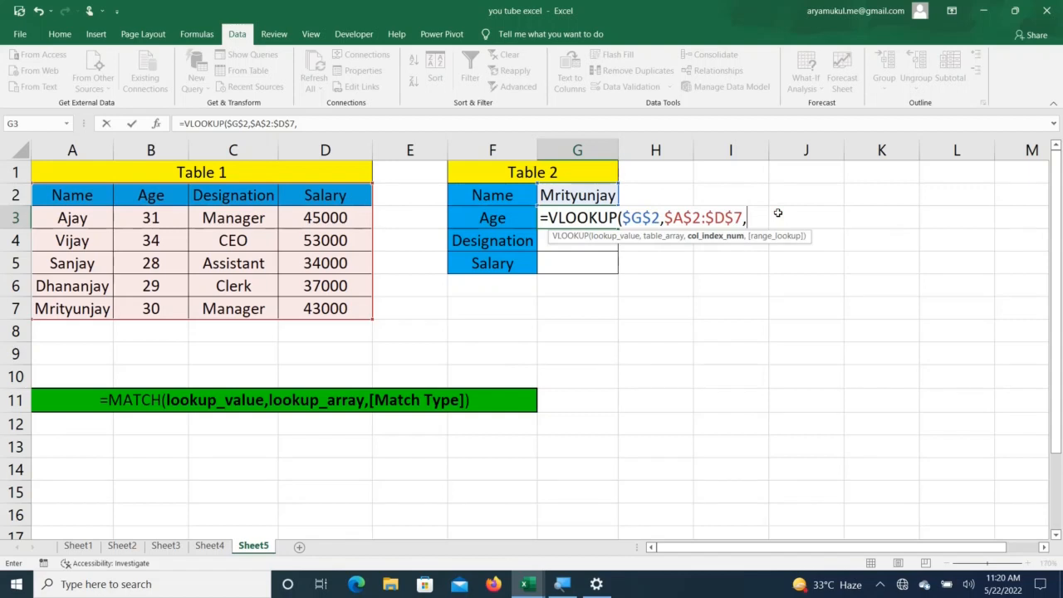
- Nest a MATCH function as the VLOOKUP's column index, with F3 as its relative lookup value
type("MAT")
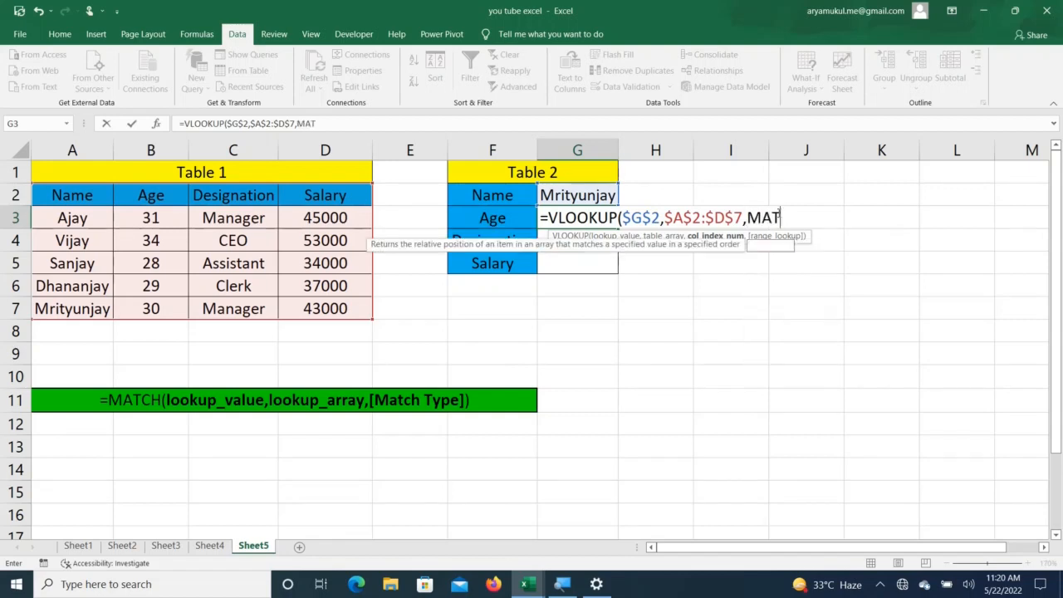
type("C")
key("Tab")
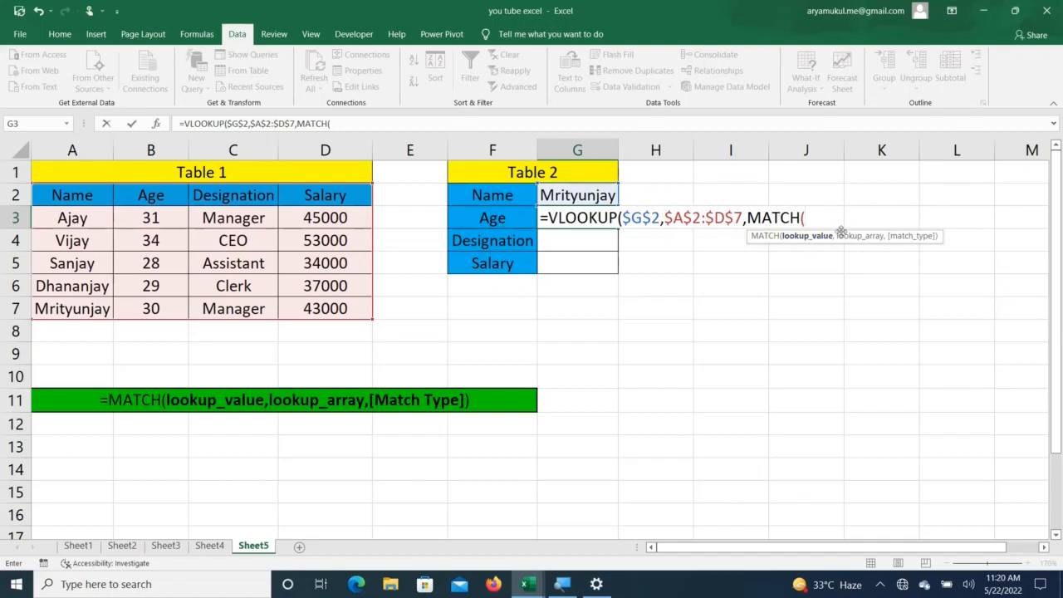
left_click(494, 217)
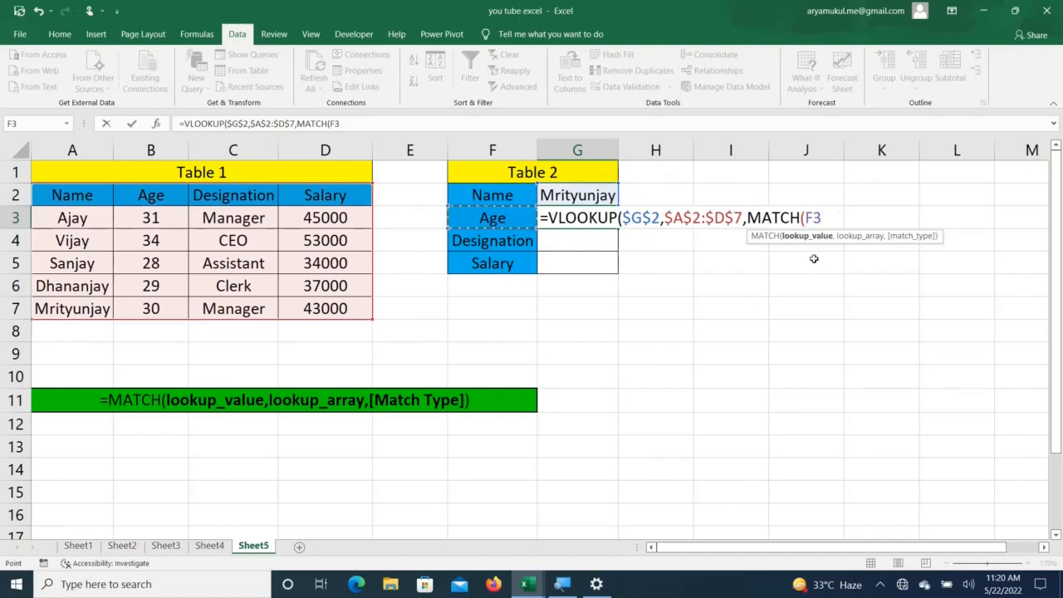
key("F4")
key("BackSpace")
key("BackSpace")
key("BackSpace")
key("BackSpace")
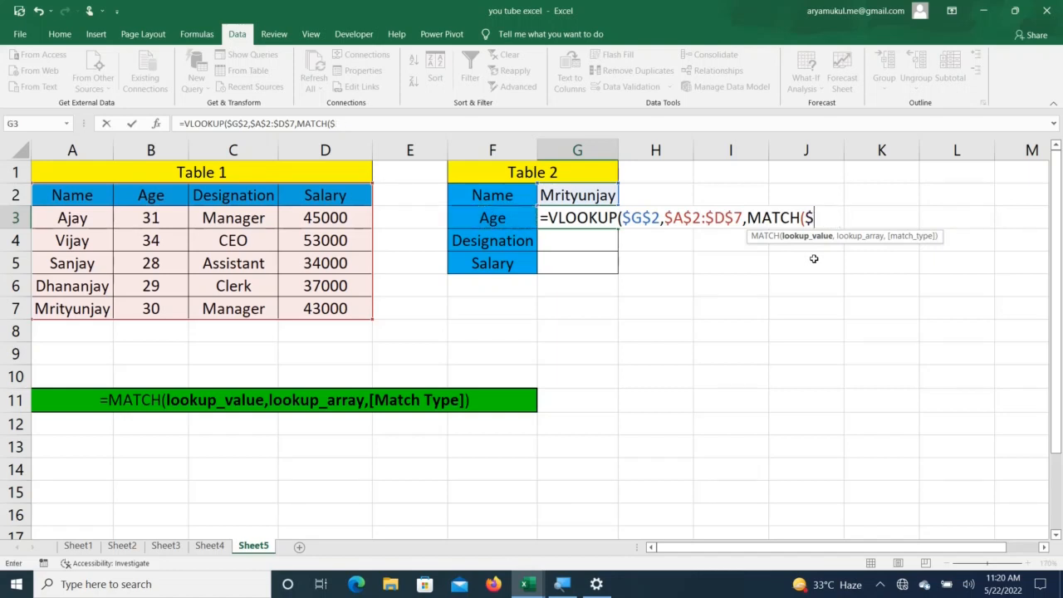
left_click(478, 218)
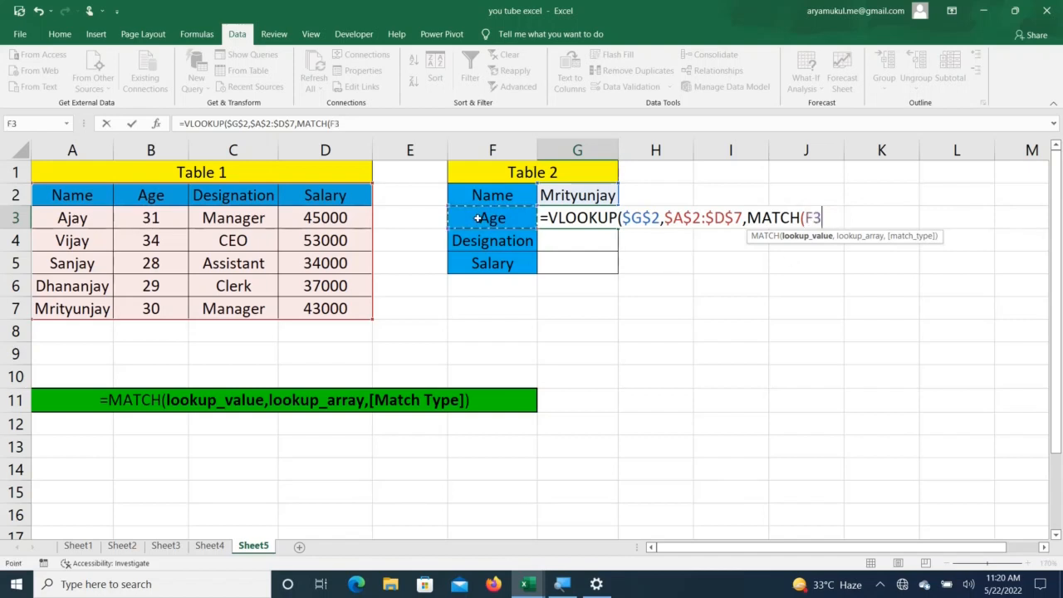
- Complete the nested MATCH with absolute header range $A$2:$D$2 and match type 0
type(",")
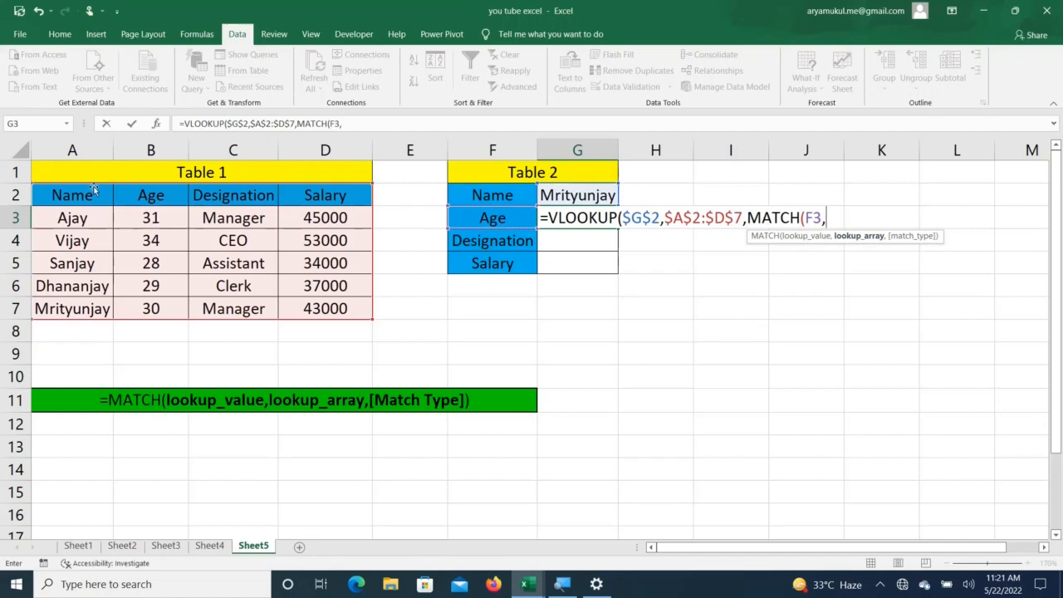
left_click_drag(86, 194, 301, 197)
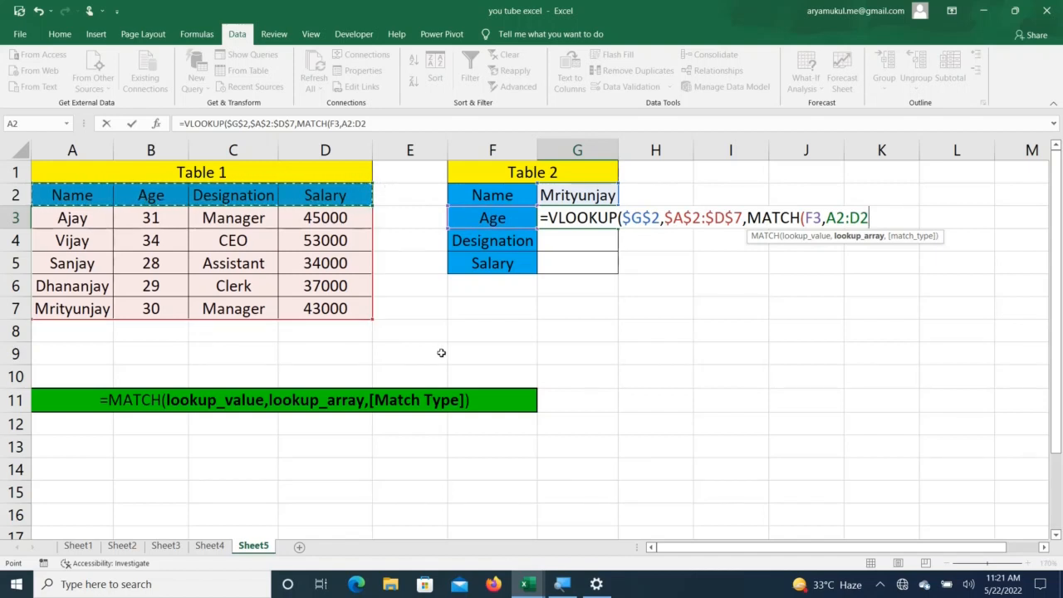
key("F4")
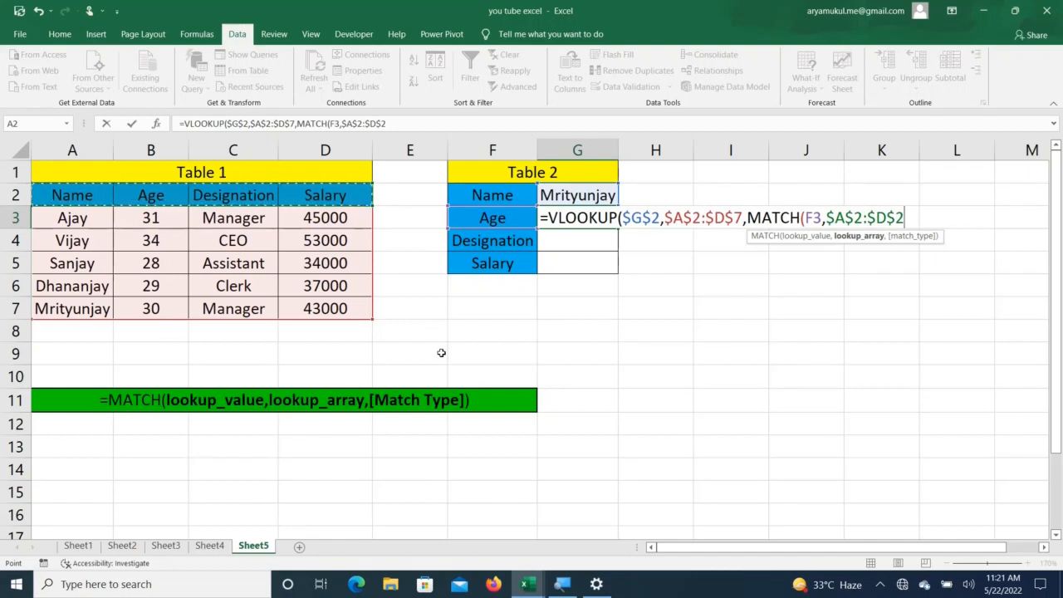
type(",0")
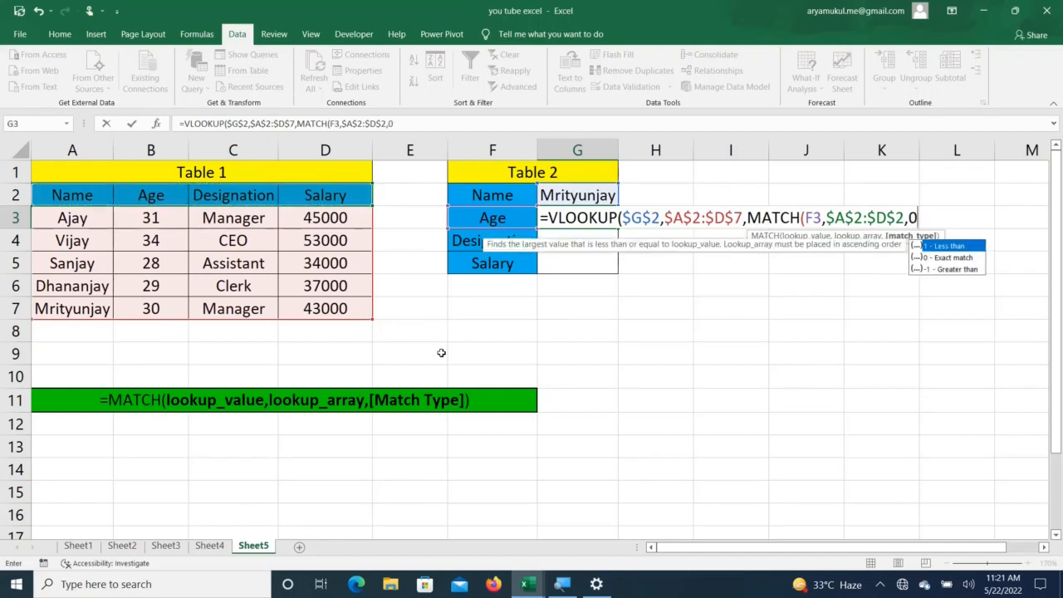
type(")")
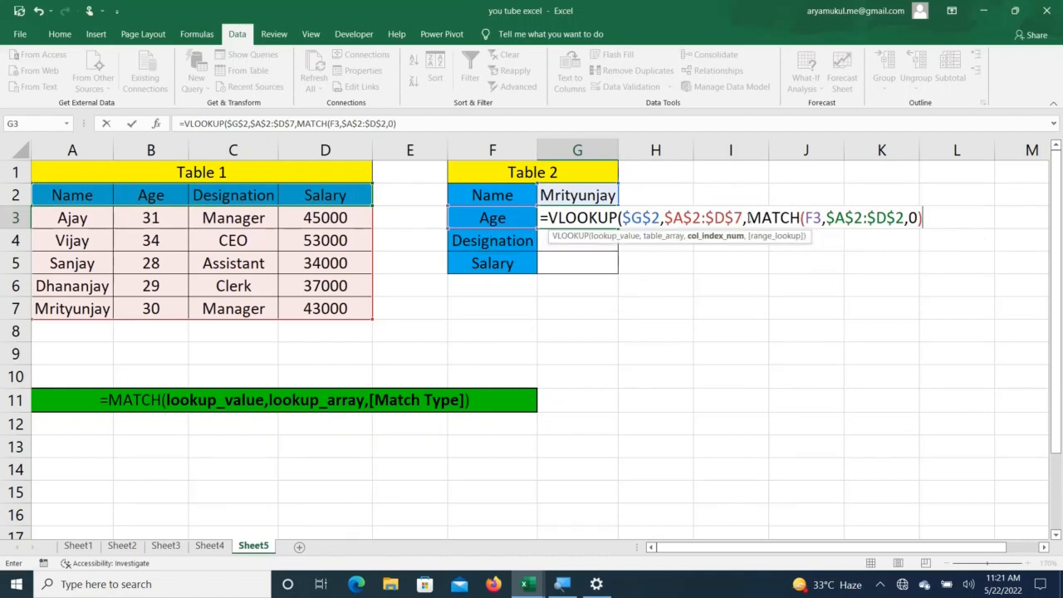
- Try replacing the nested MATCH in G3's formula with column number 2, and undo the replacement
left_click_drag(752, 222, 923, 228)
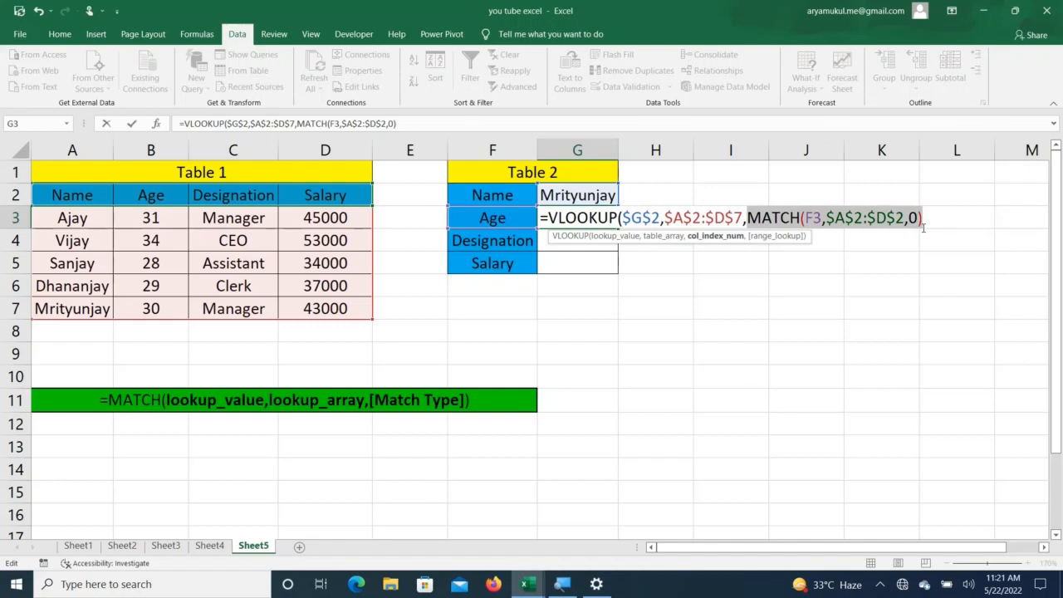
type("2")
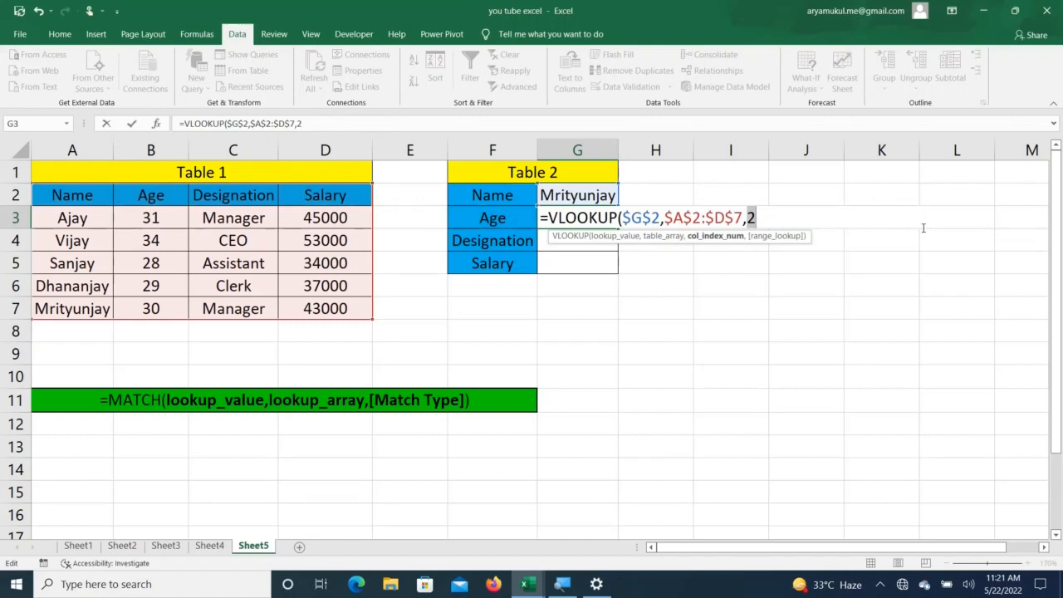
key("ctrl+z")
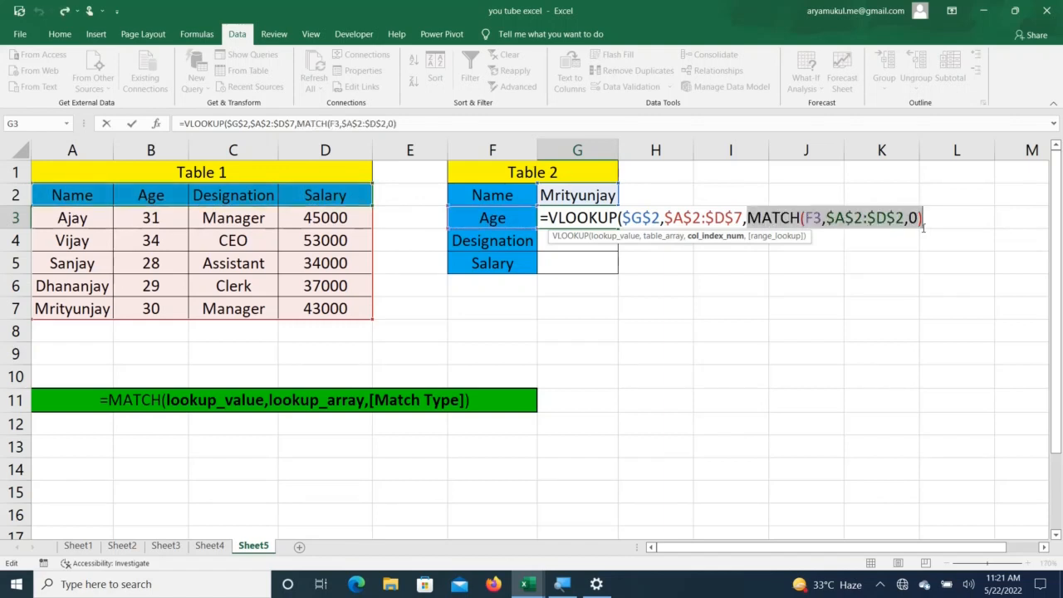
key("Right")
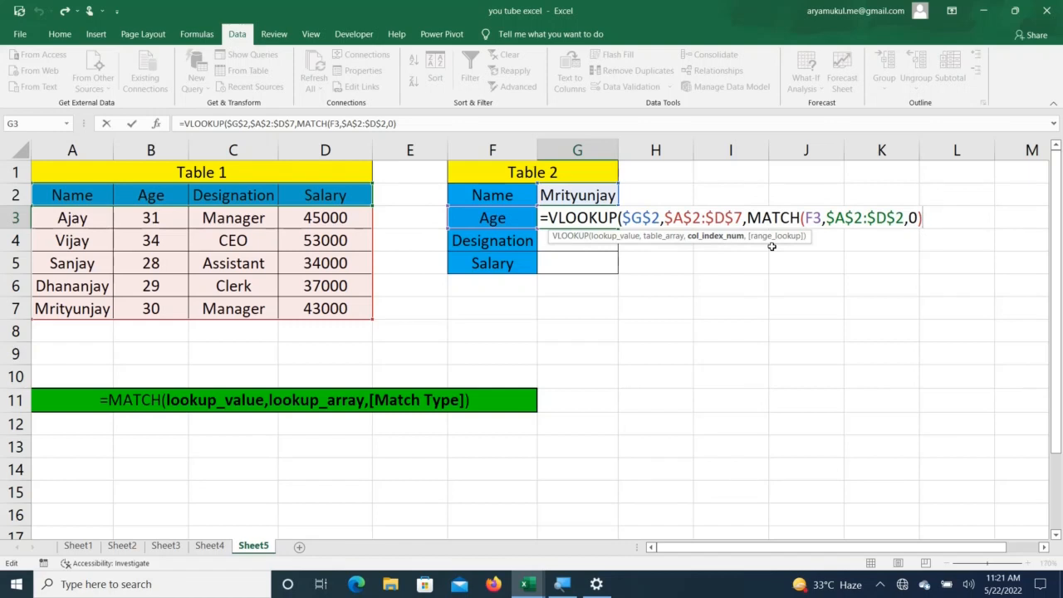
- Finish G3's VLOOKUP with range lookup 0 and fill the formula down to G5
type(",")
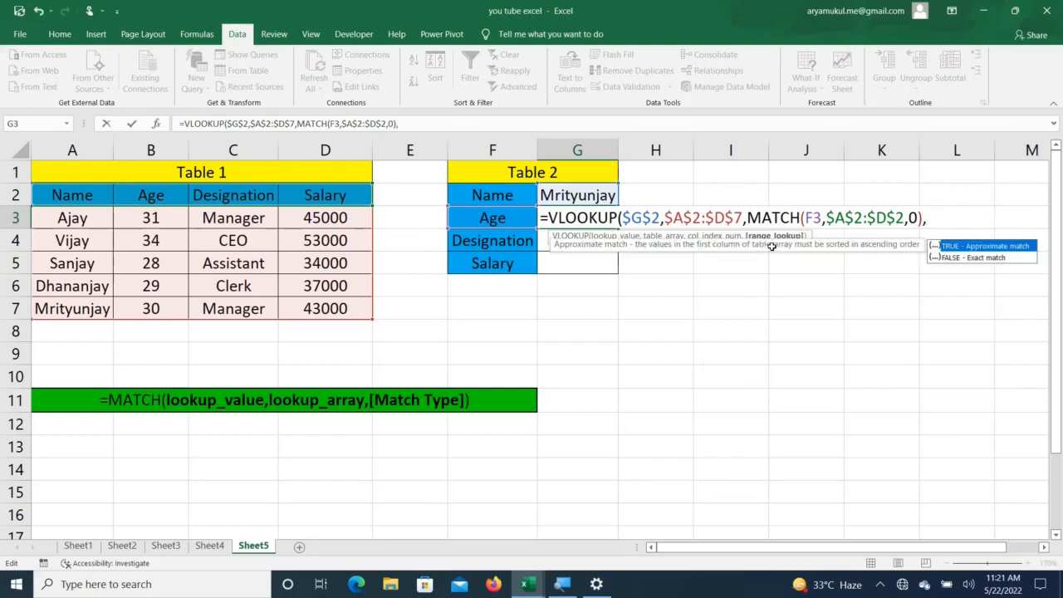
type("0)")
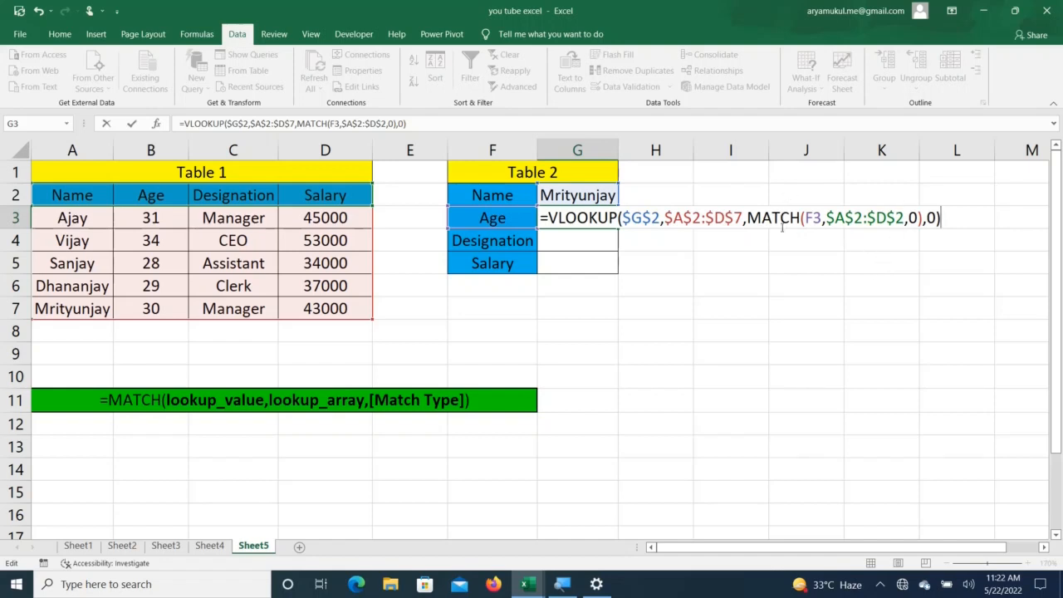
key("Return")
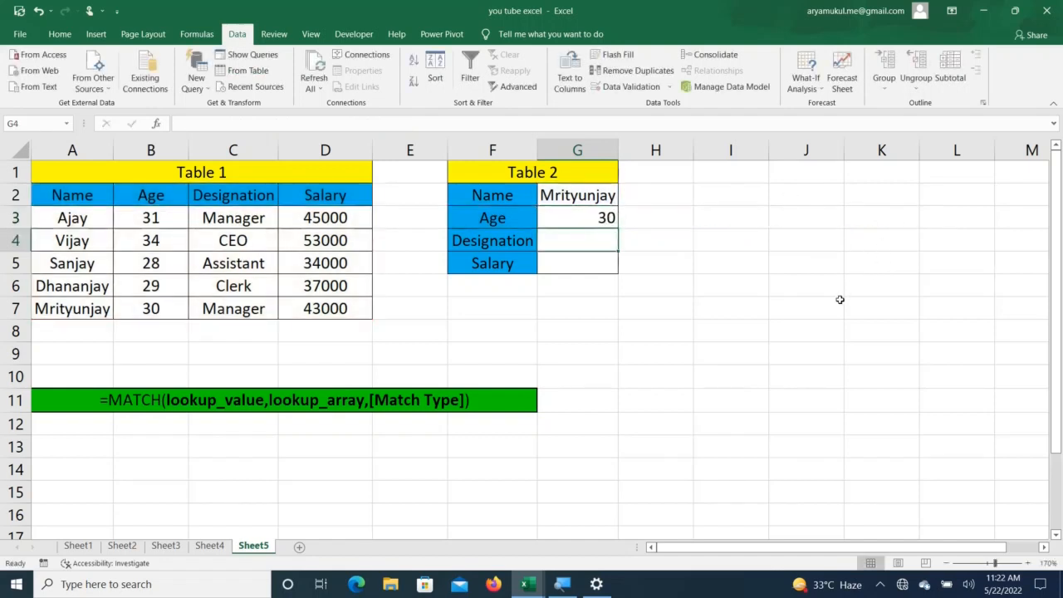
left_click(586, 224)
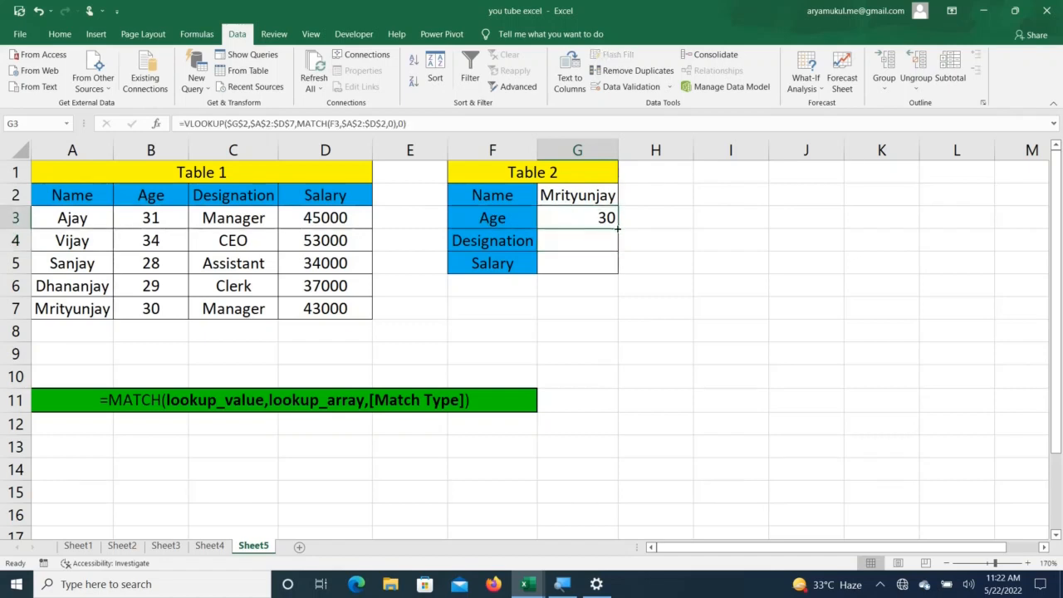
left_click_drag(618, 228, 613, 268)
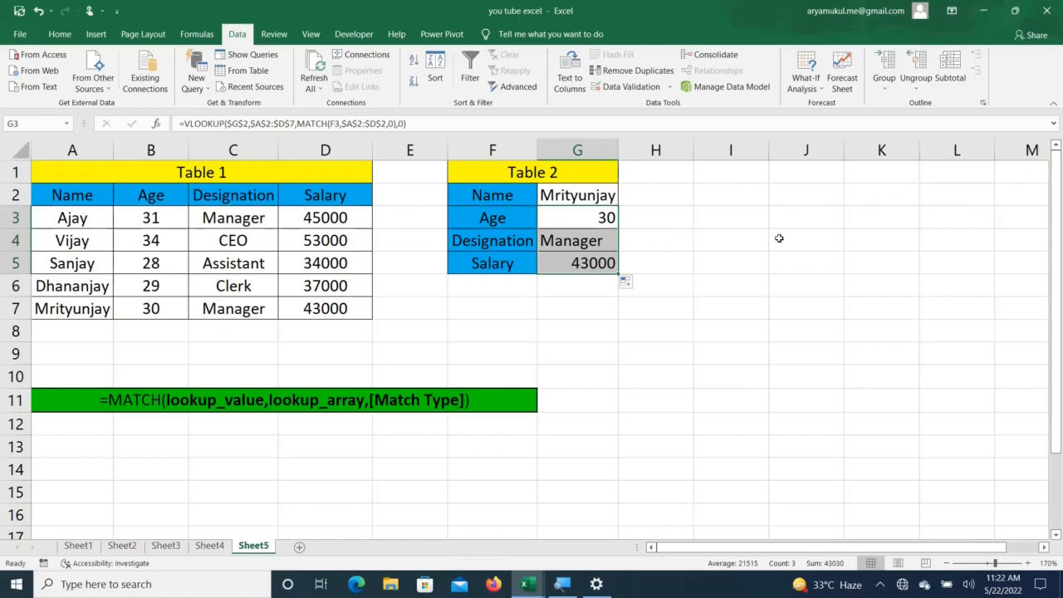
- Test the lookups by choosing the second, first and third names in turn from G2's dropdown list, and reopen the list
left_click(574, 197)
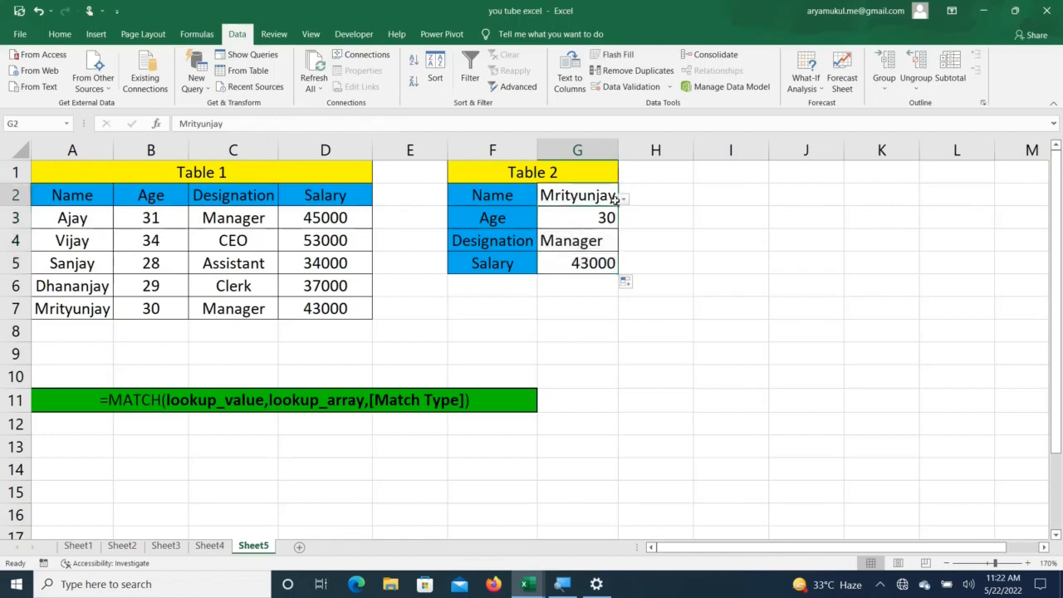
left_click(624, 200)
left_click(574, 230)
left_click(626, 200)
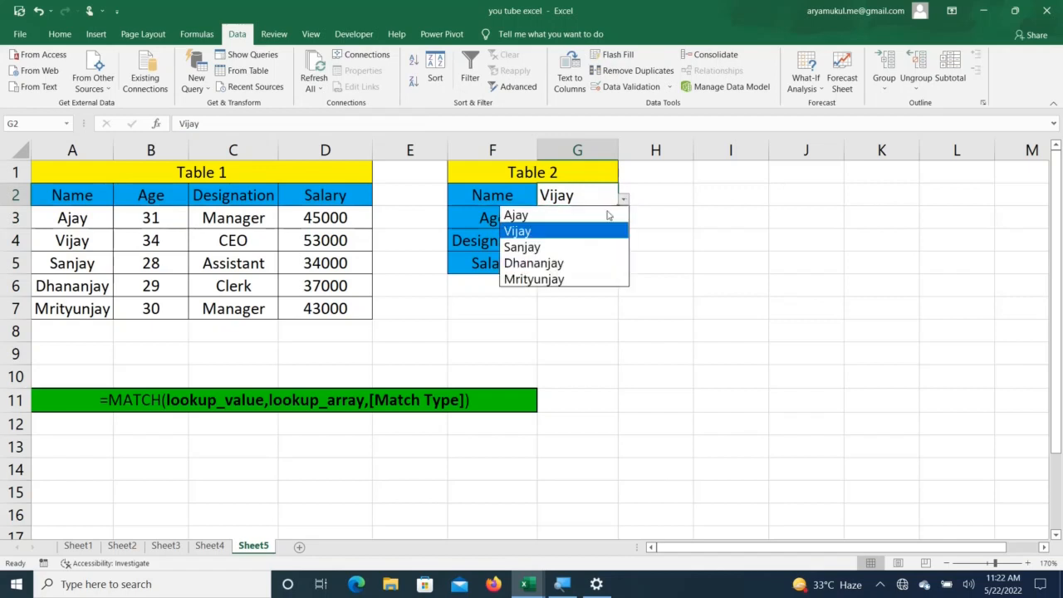
left_click(604, 215)
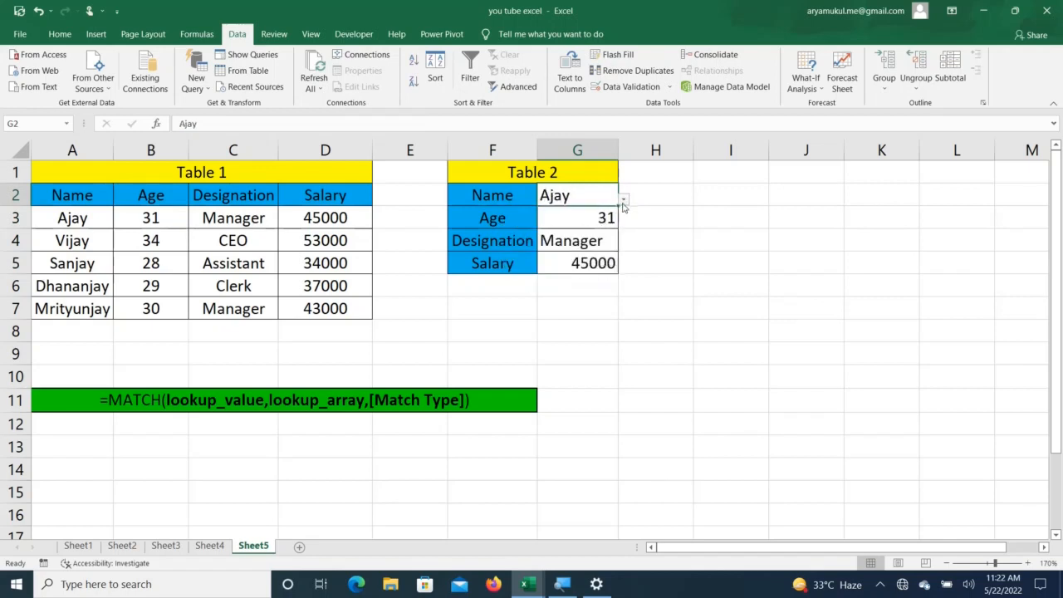
left_click(624, 200)
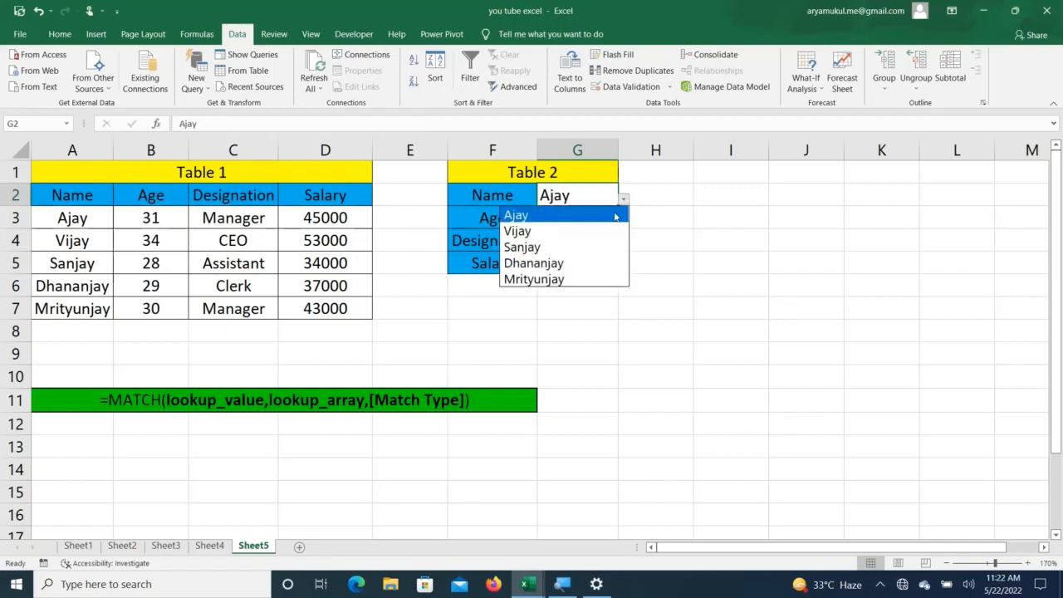
left_click(589, 247)
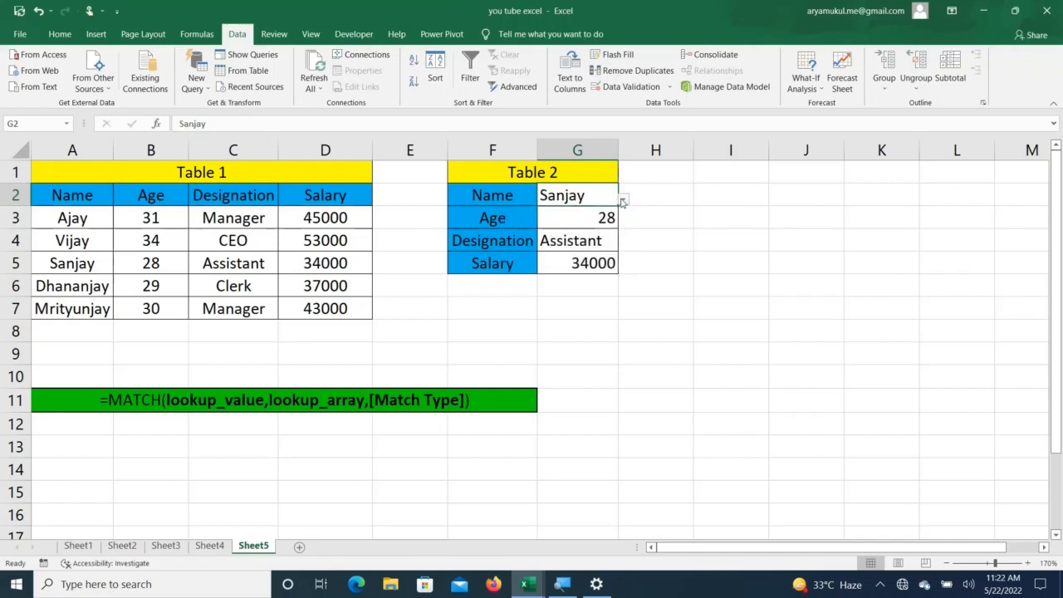
left_click(624, 201)
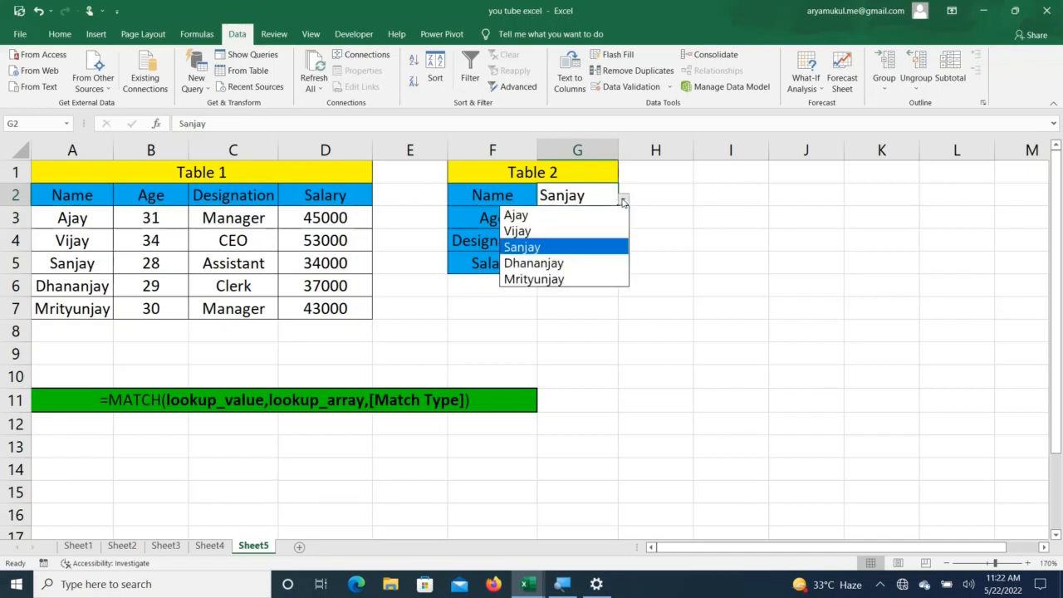